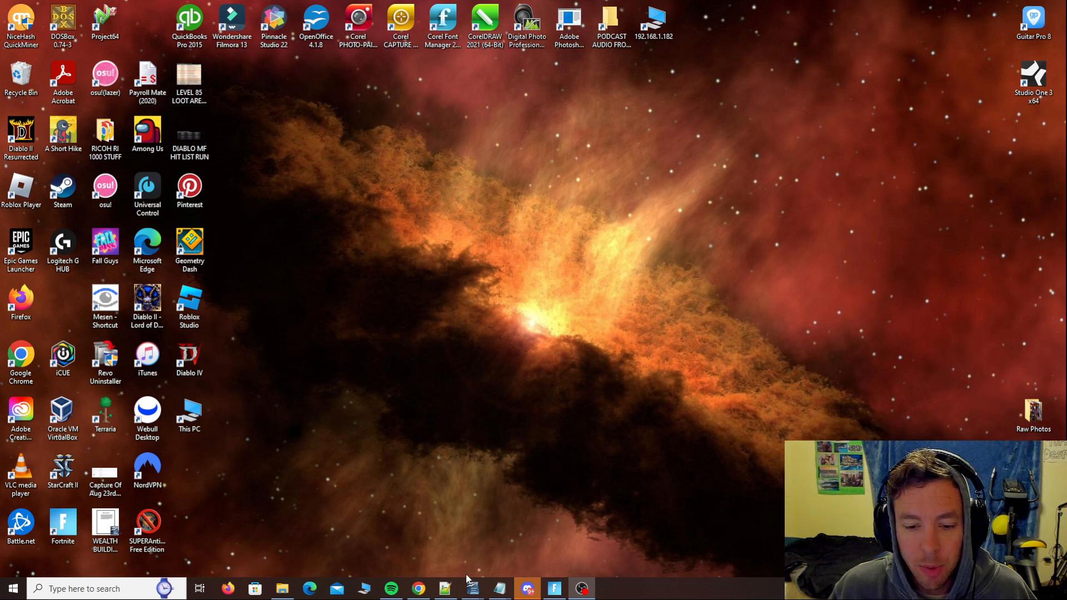
Step: Open Task Manager and reposition its window on the desktop
right_click(662, 593)
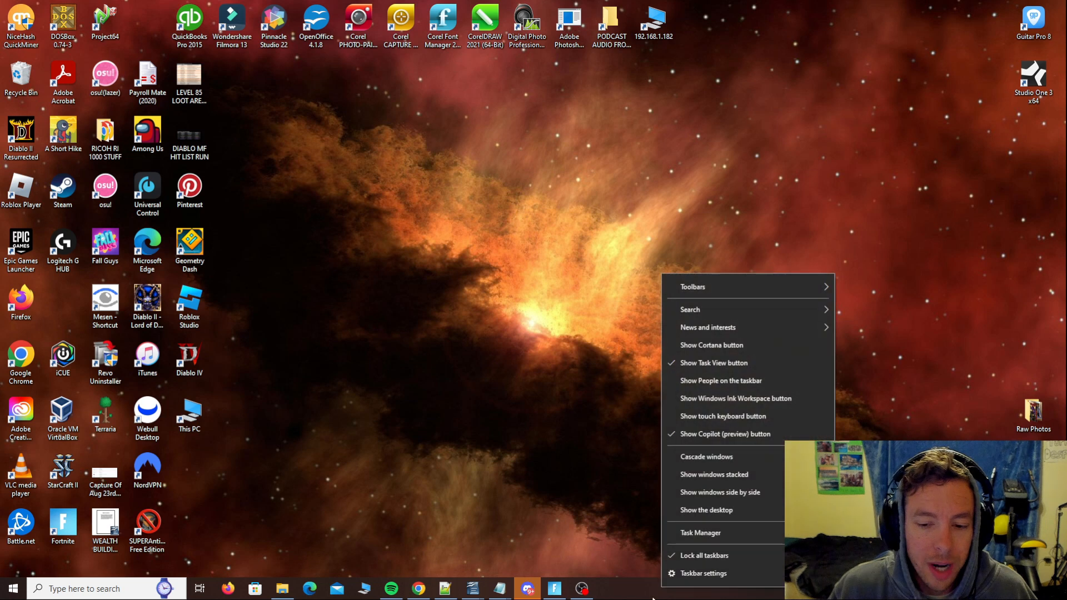
click(695, 534)
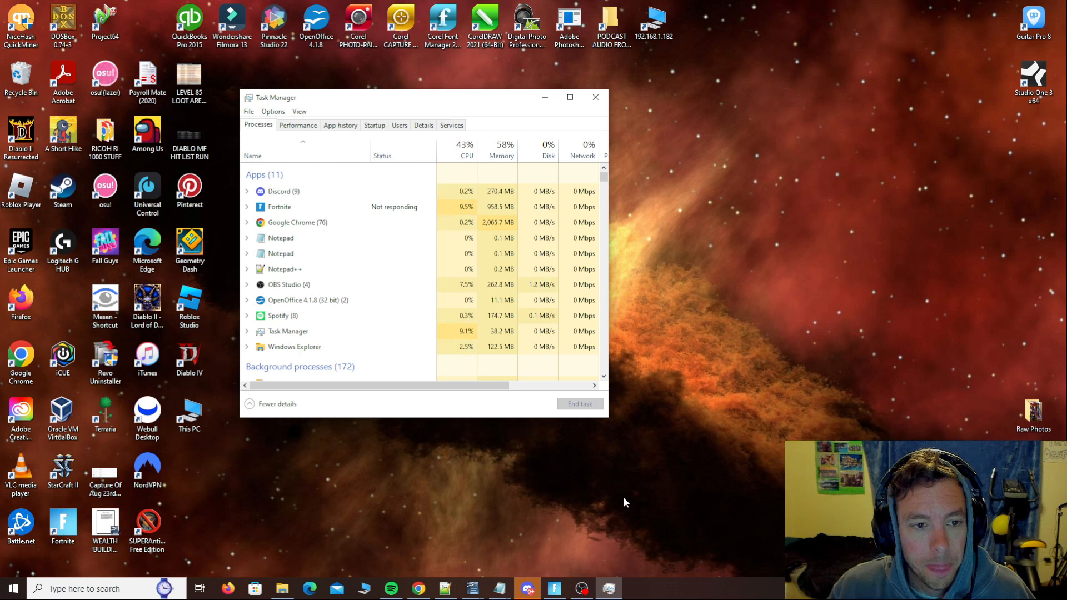
drag(490, 104, 589, 88)
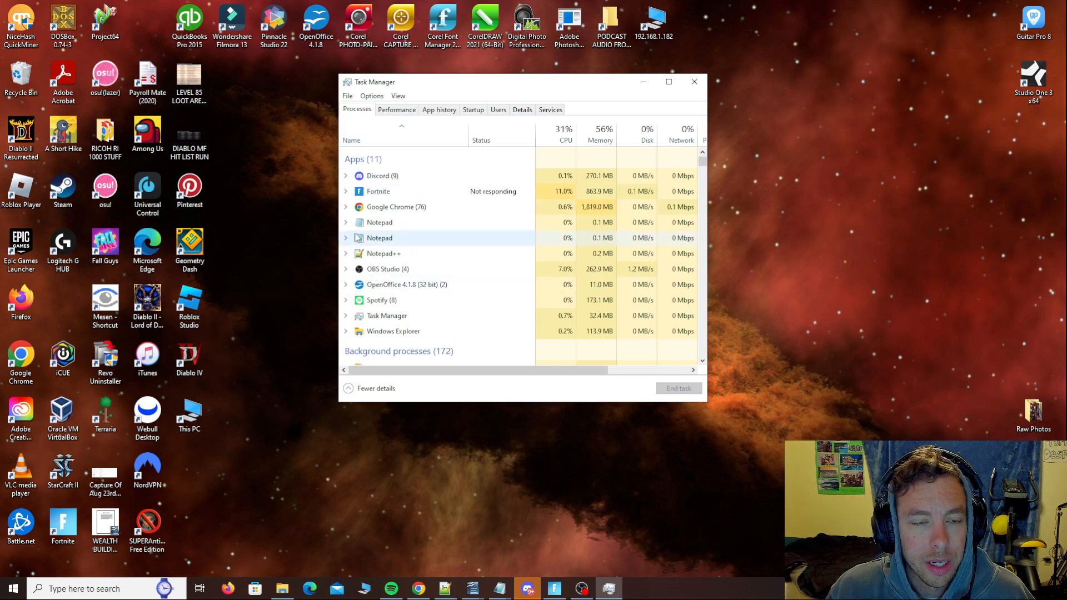
drag(471, 86, 443, 103)
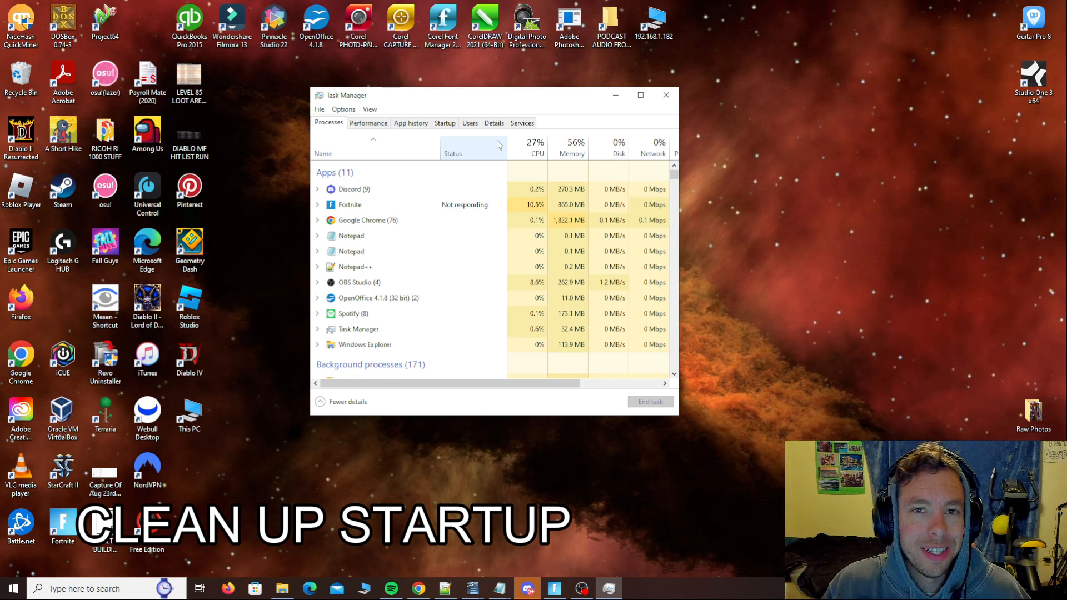
Step: Show the list of startup programs and enlarge and reposition the Task Manager window to fit more entries
click(452, 124)
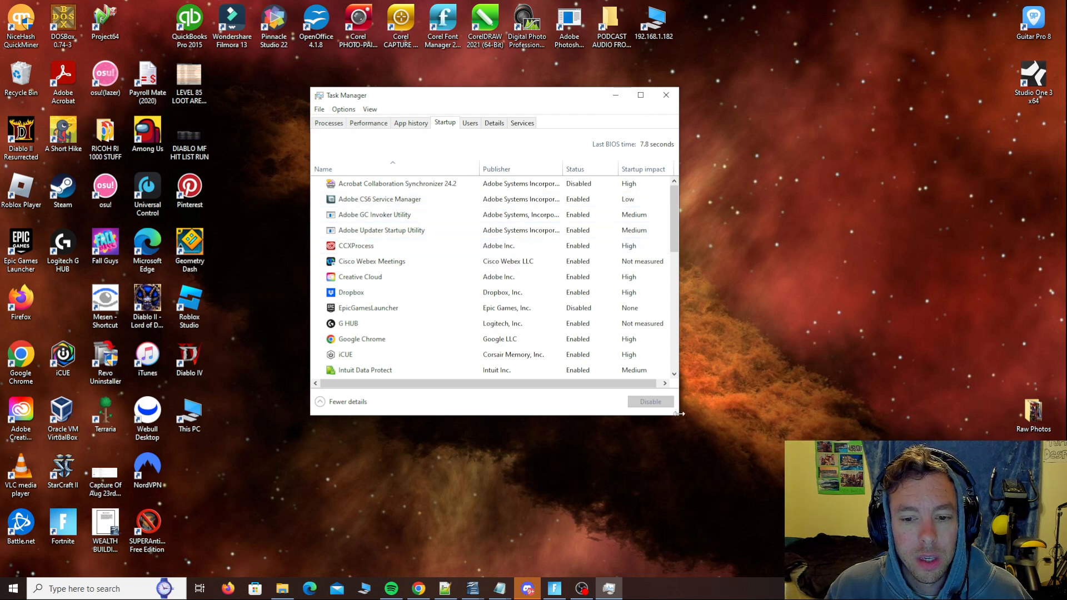
drag(678, 417, 789, 505)
drag(538, 98, 510, 53)
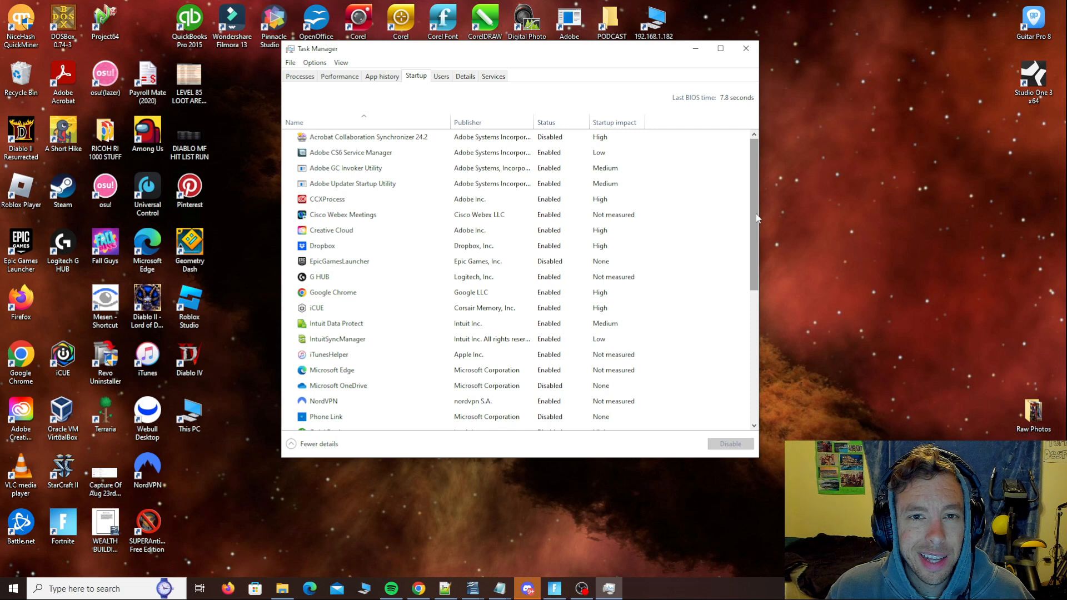
Step: Look through the startup programs and view the enable and disable options for Wondershare Studio and Windows Security notification icon
drag(755, 218, 749, 303)
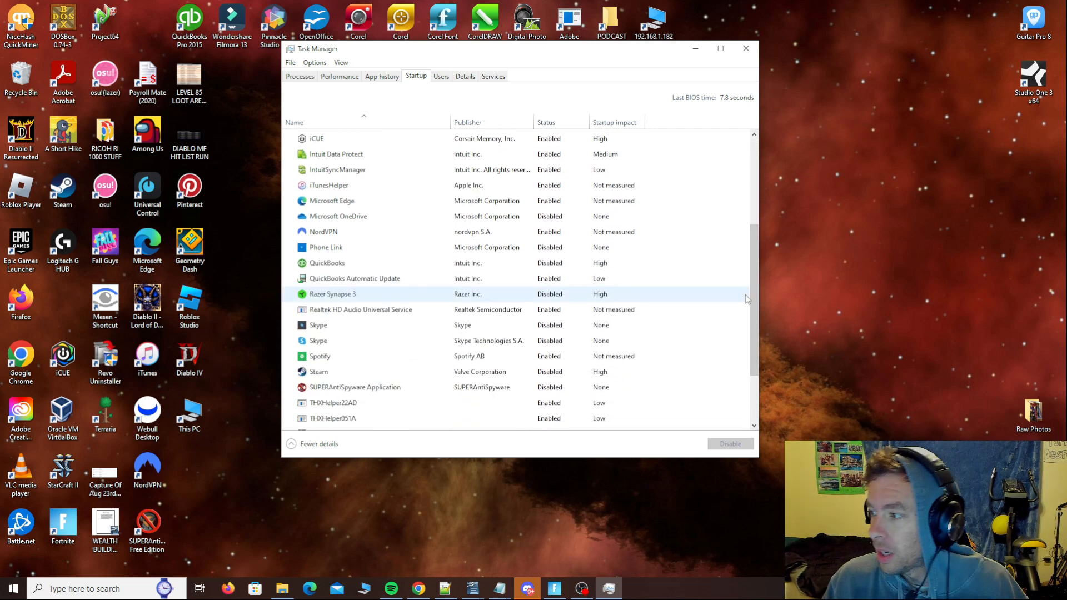
drag(751, 289, 754, 348)
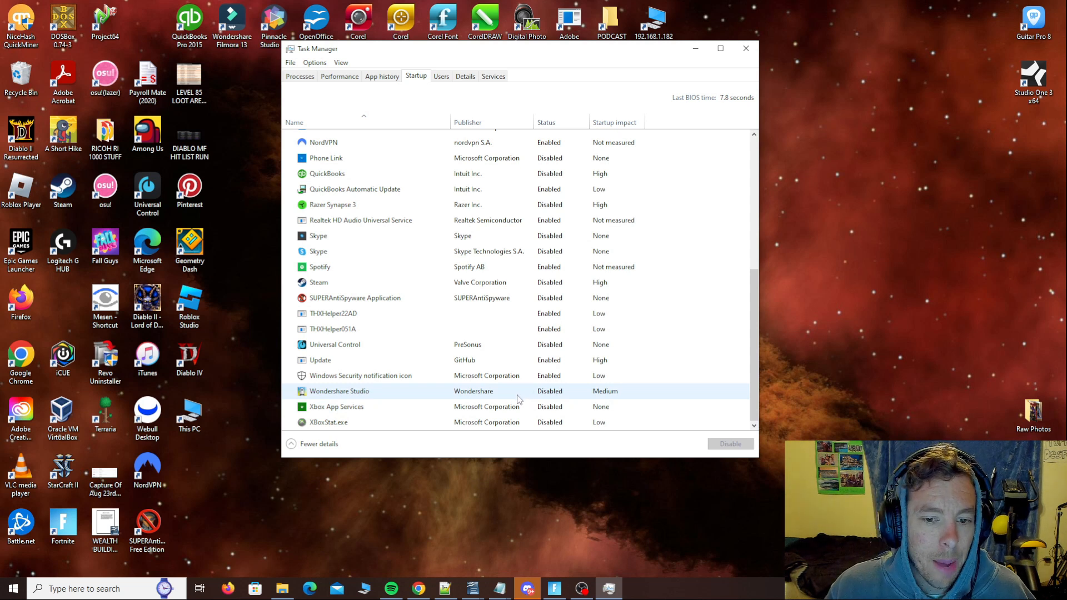
right_click(476, 395)
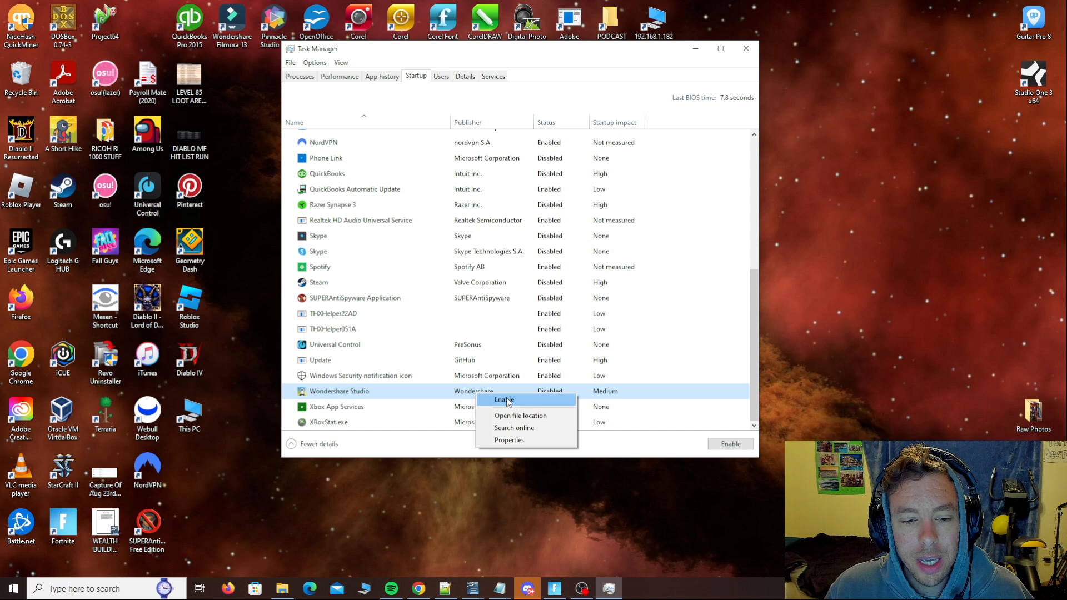
click(507, 401)
right_click(470, 378)
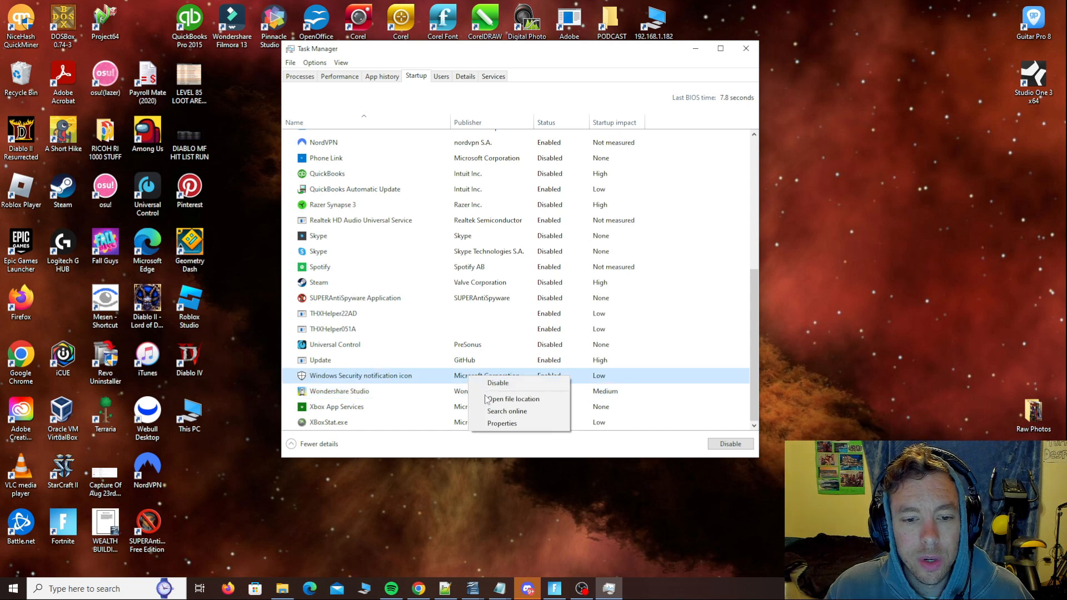
click(435, 424)
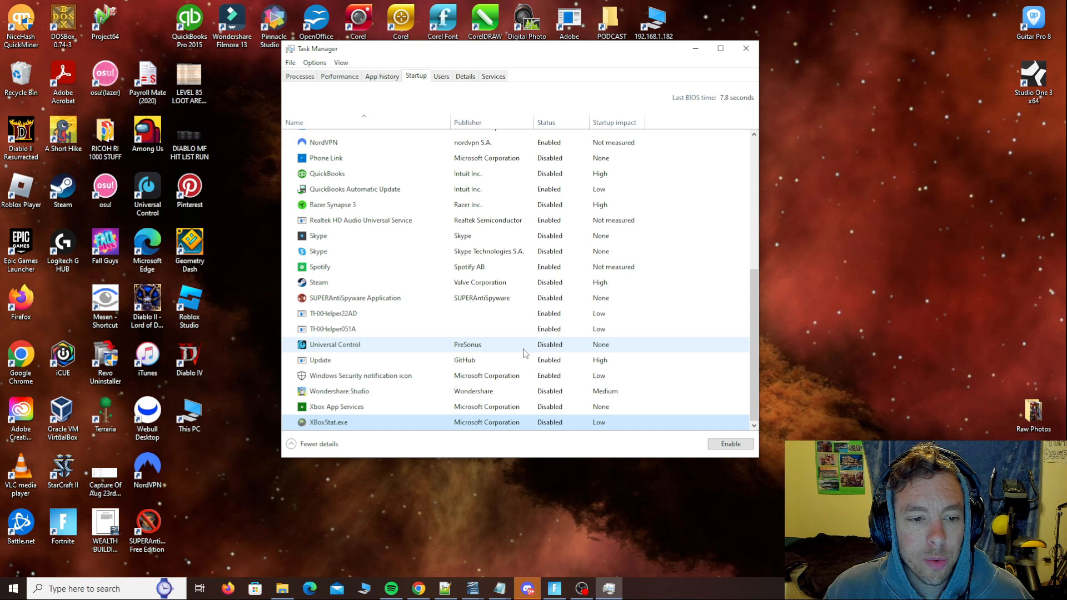
Step: Switch to Chrome, review the Google results for "what is thxhelper22ad", and close the search page
scroll(522, 351, up, 1)
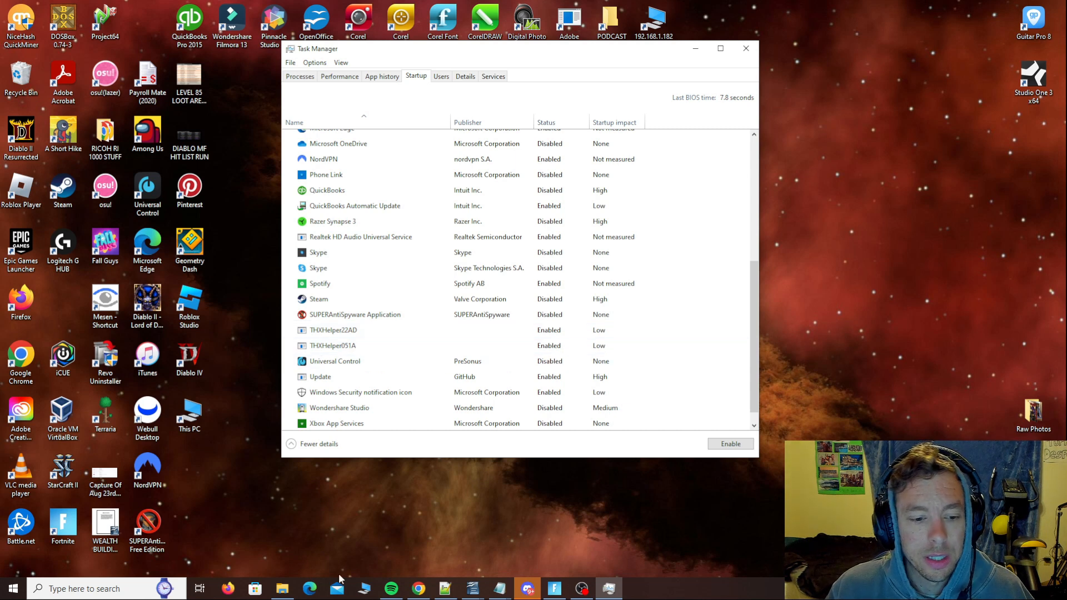
mouse_move(425, 594)
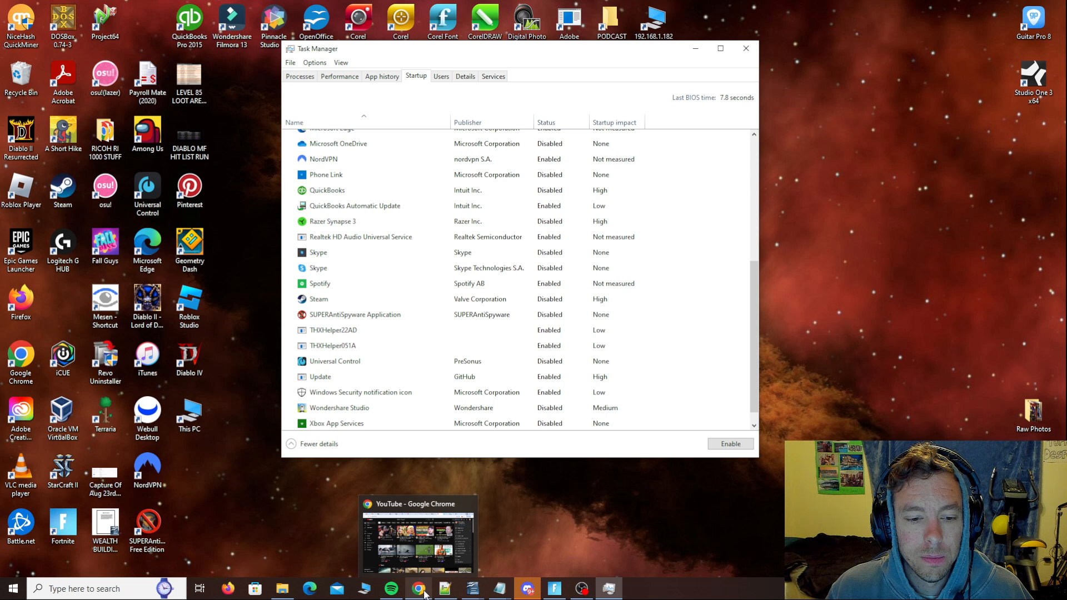
click(425, 594)
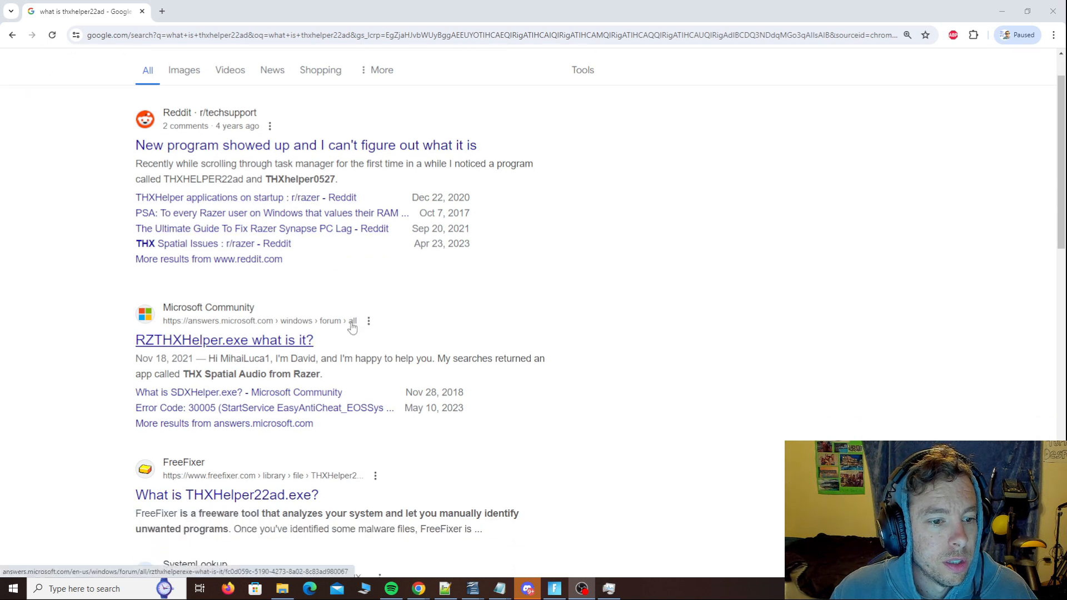
scroll(353, 328, down, 2)
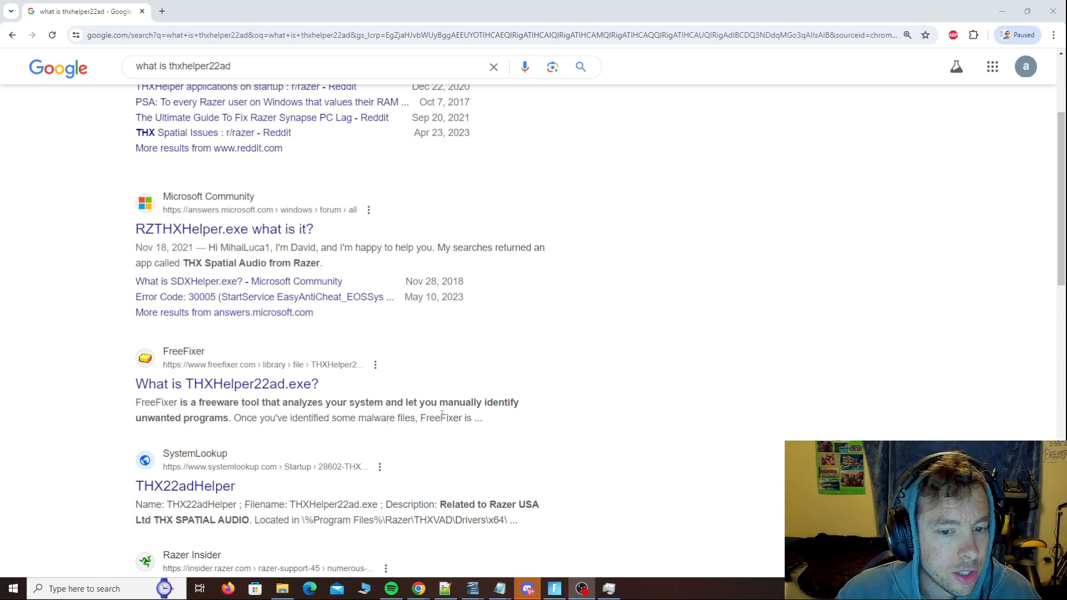
scroll(257, 409, down, 2)
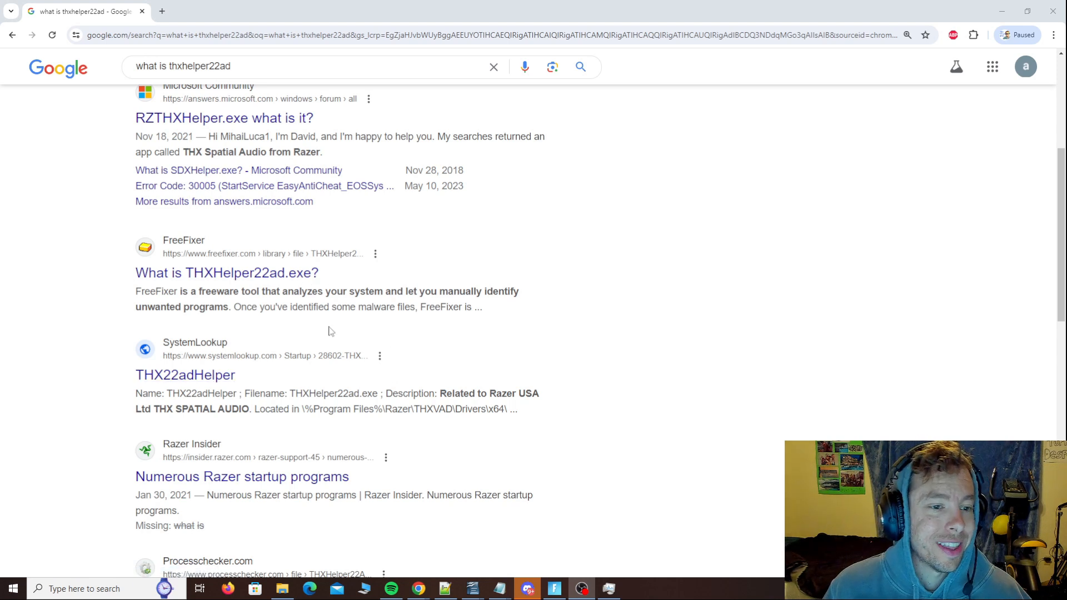
scroll(277, 323, down, 1)
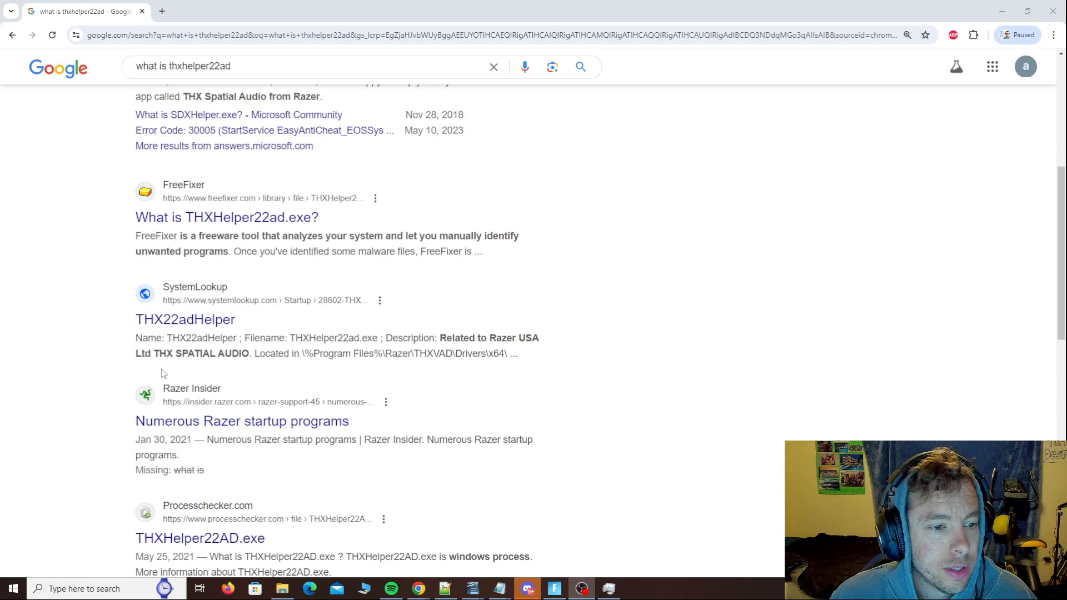
scroll(220, 369, down, 1)
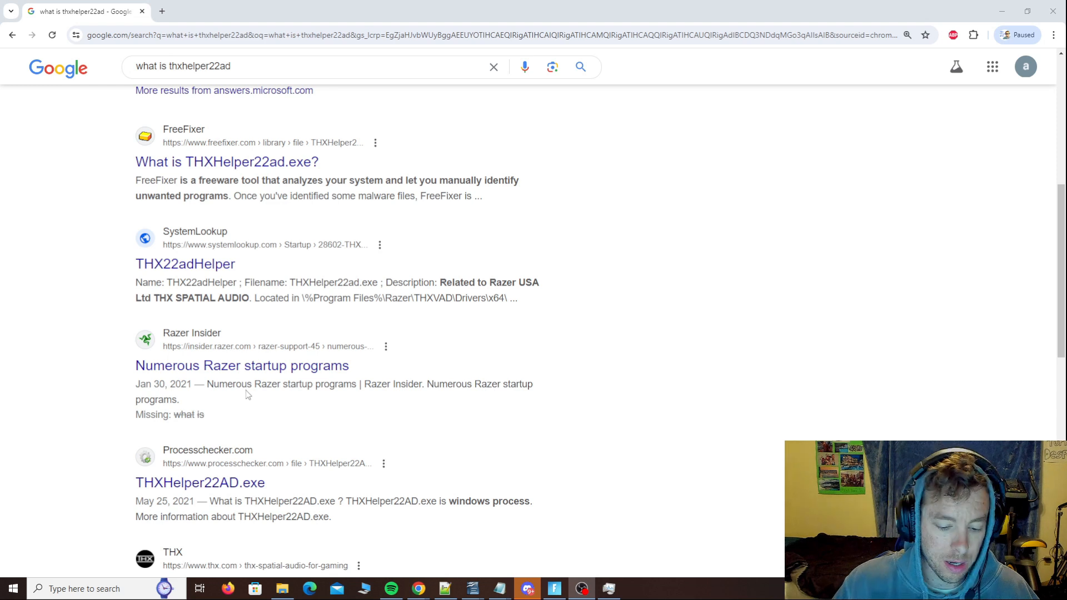
click(142, 12)
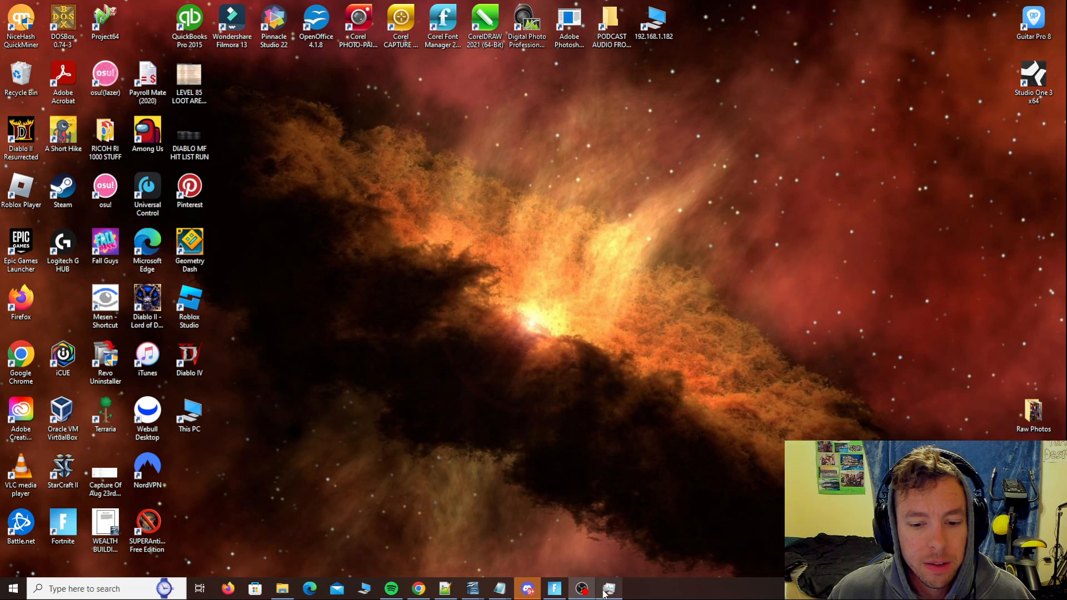
Step: Switch back to Task Manager and review the status and startup impact of the programs across the startup list
click(608, 589)
scroll(410, 362, down, 1)
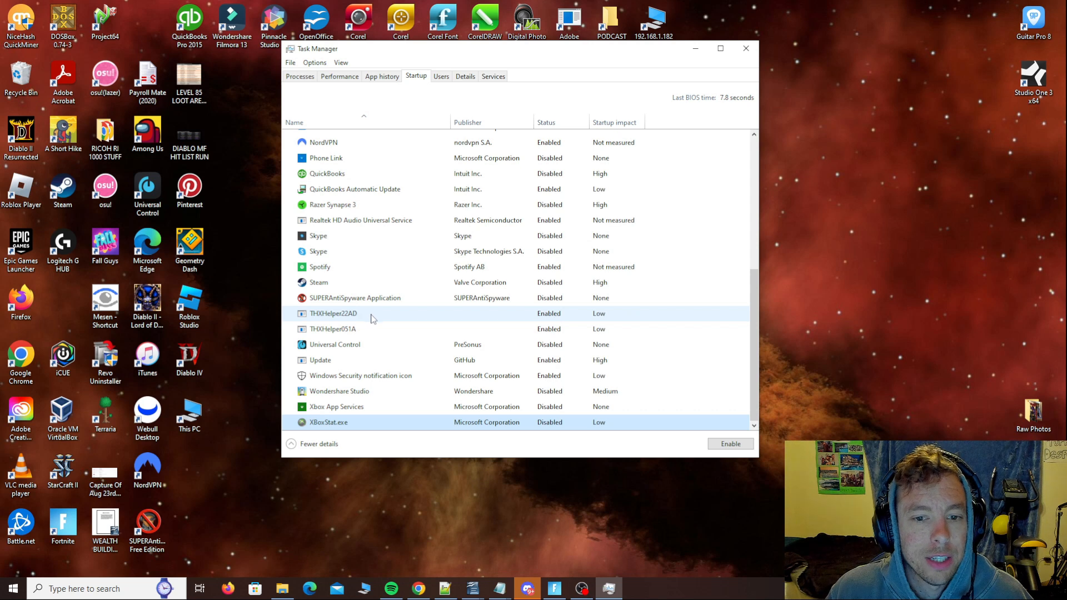
scroll(371, 318, up, 1)
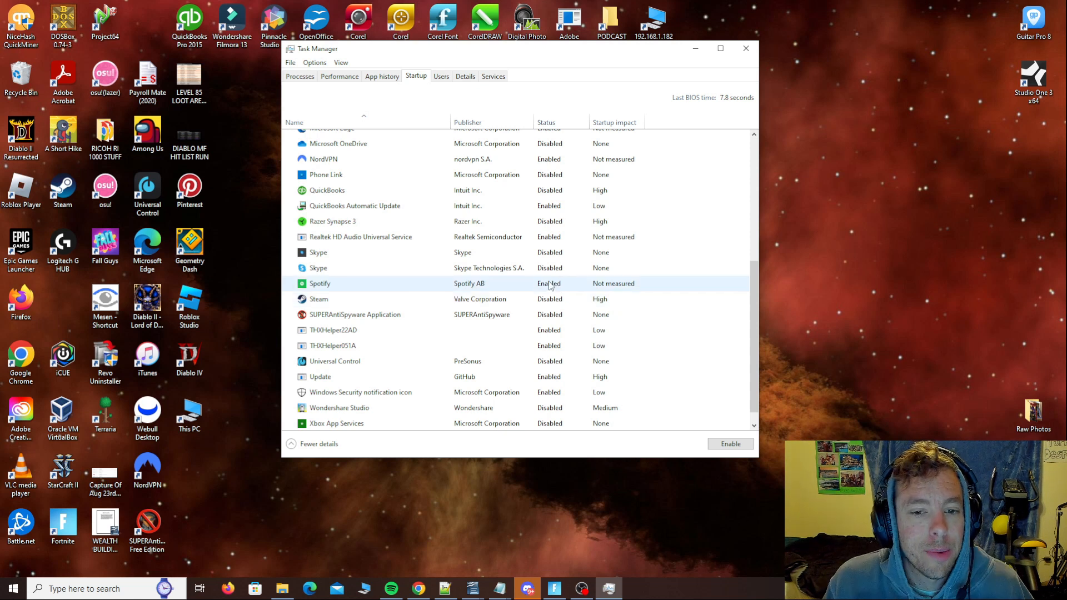
scroll(552, 285, up, 2)
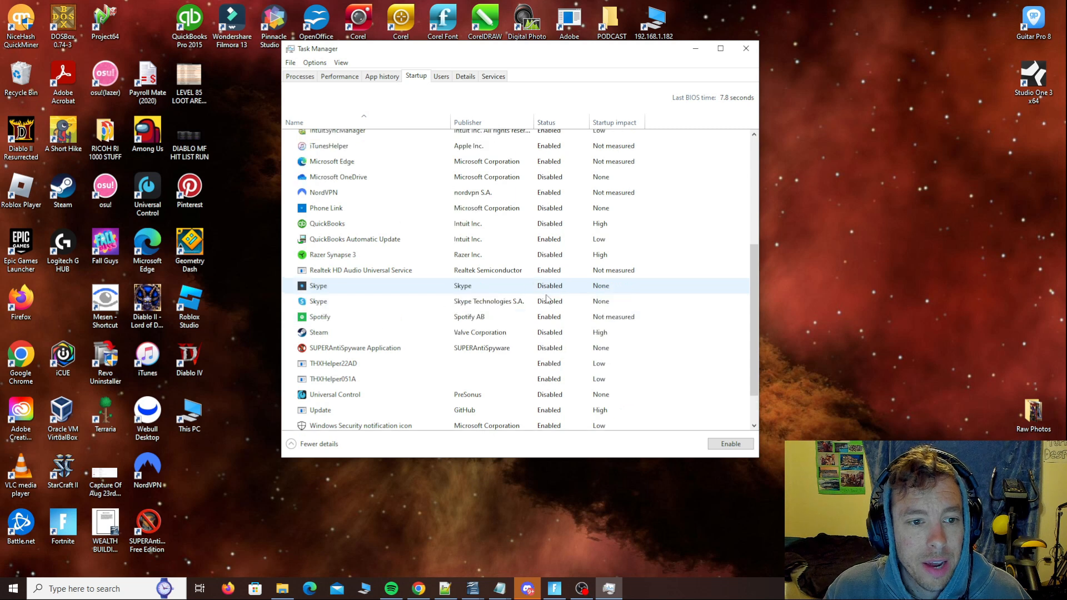
scroll(361, 286, up, 3)
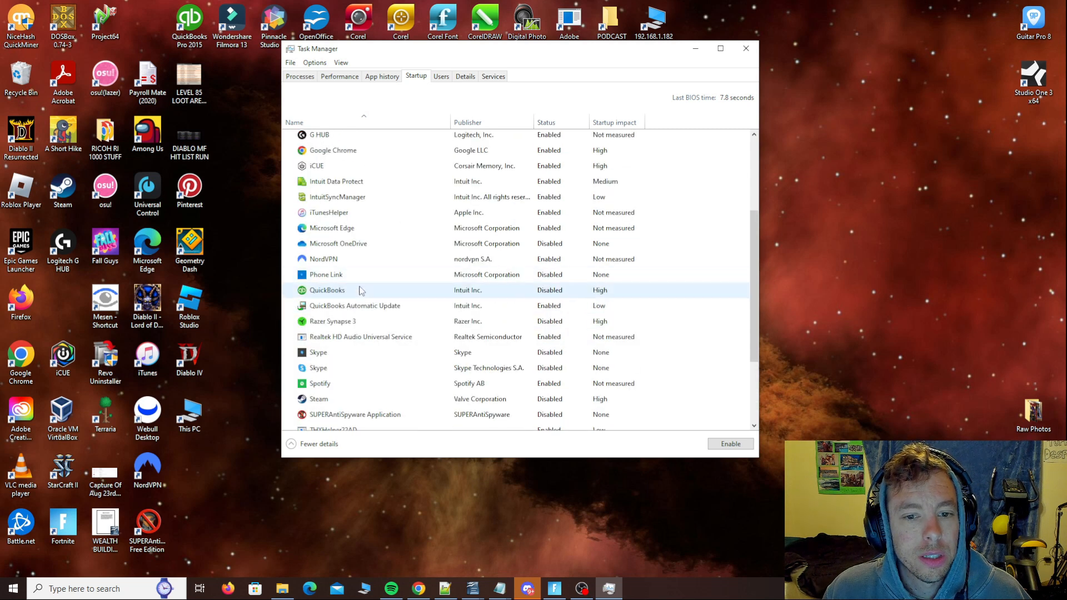
scroll(466, 293, up, 1)
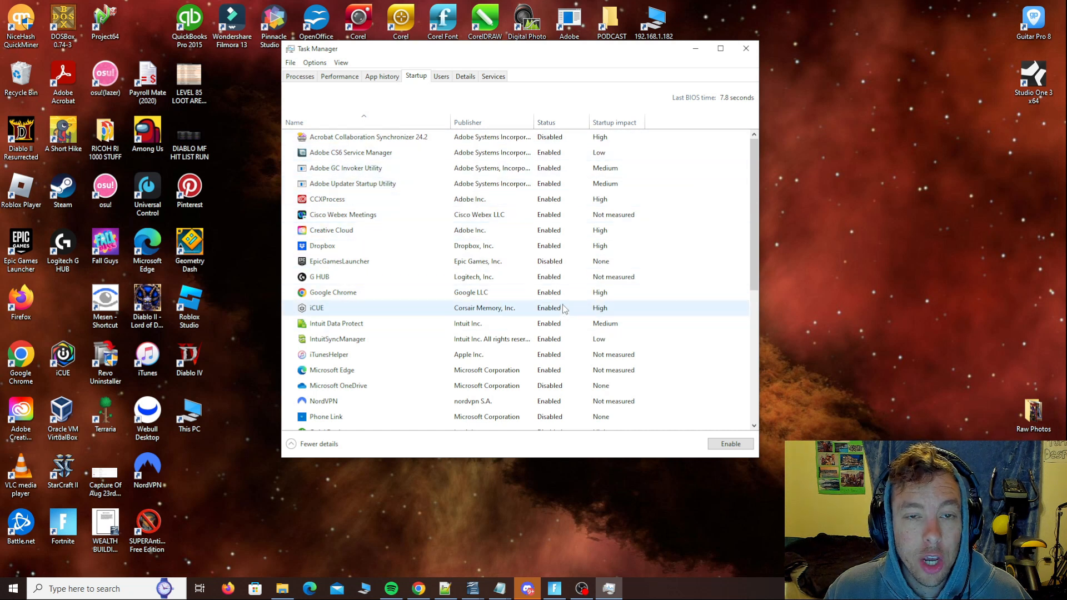
scroll(552, 297, down, 1)
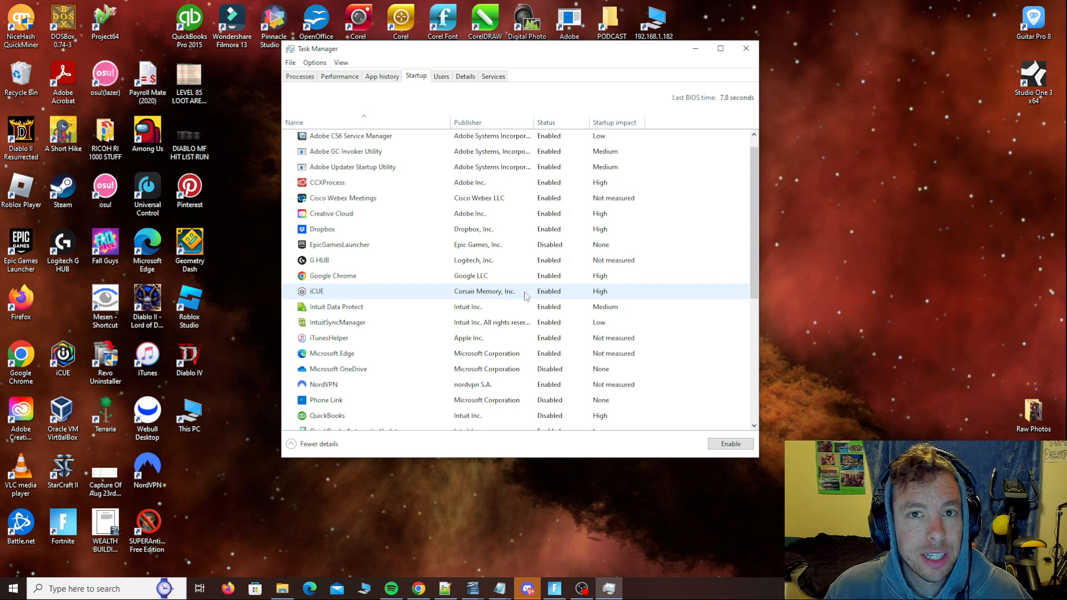
scroll(523, 295, down, 3)
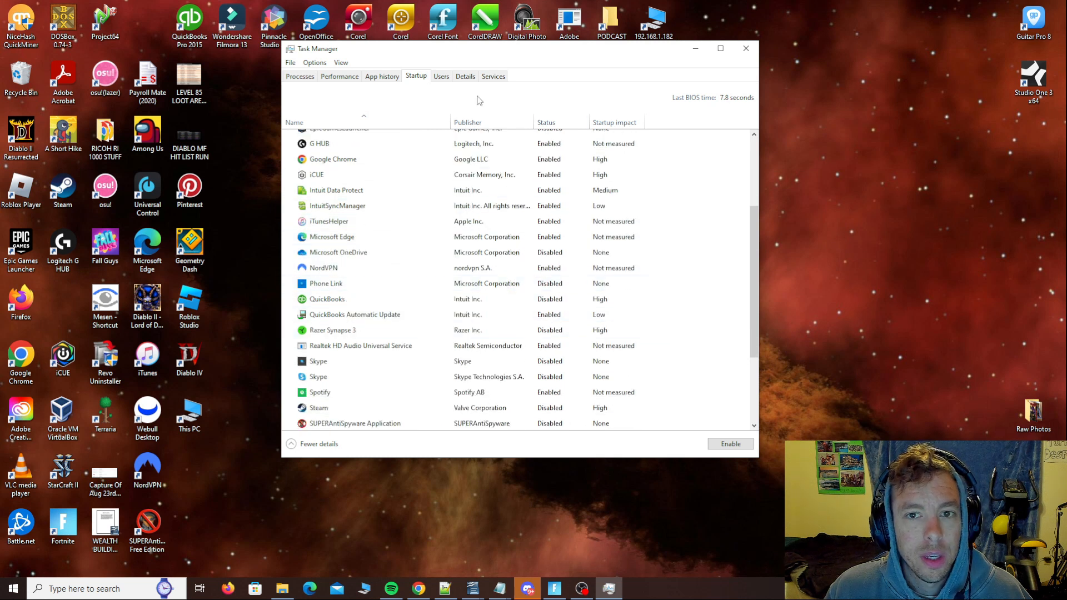
scroll(378, 234, up, 3)
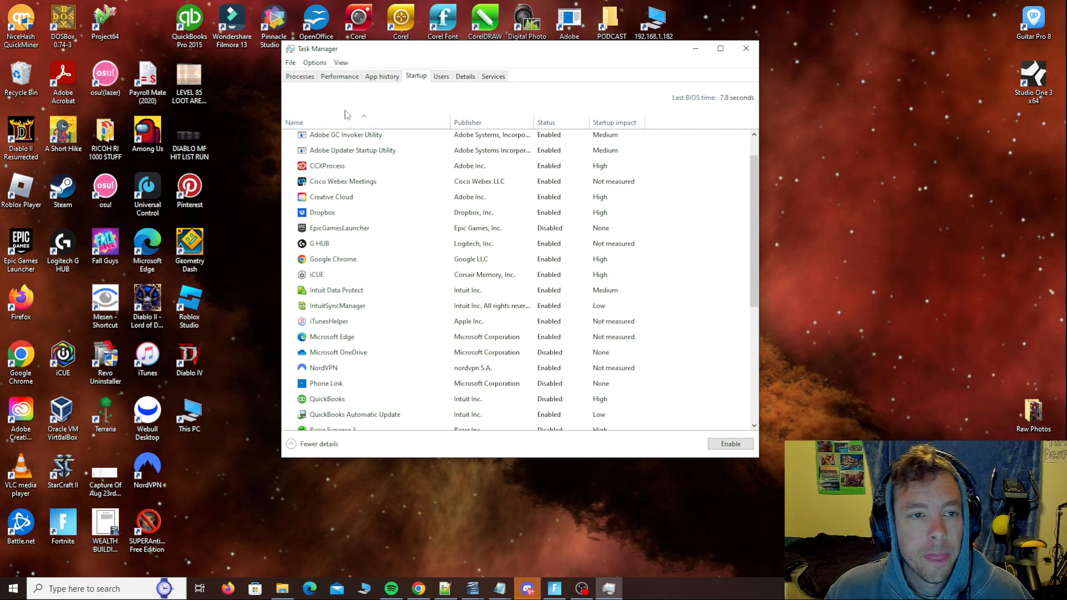
Step: Examine the resource use of the running processes and the computer's performance graphs
click(299, 78)
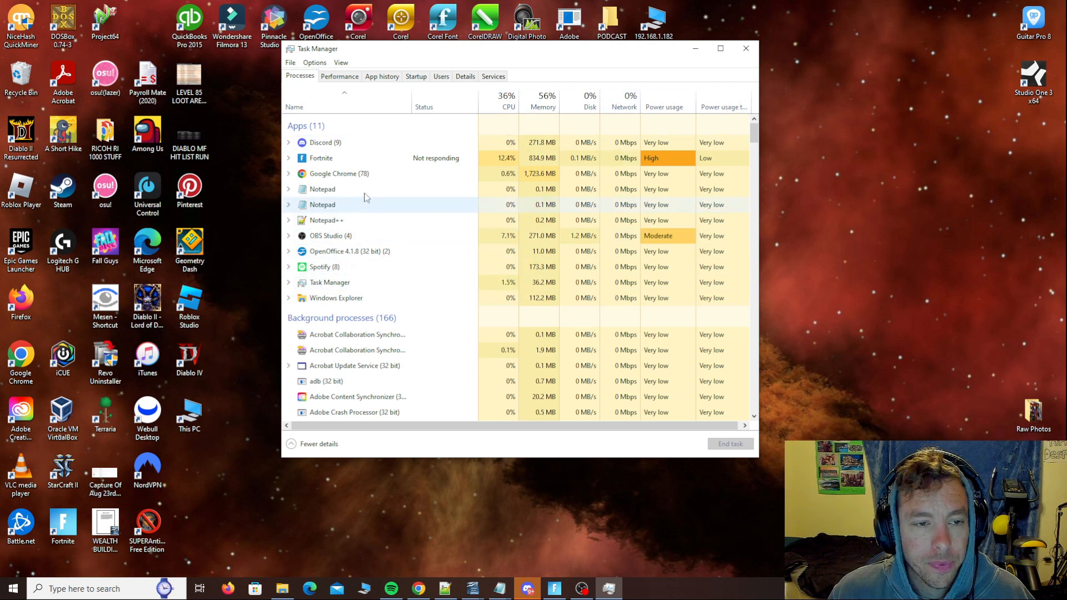
click(336, 78)
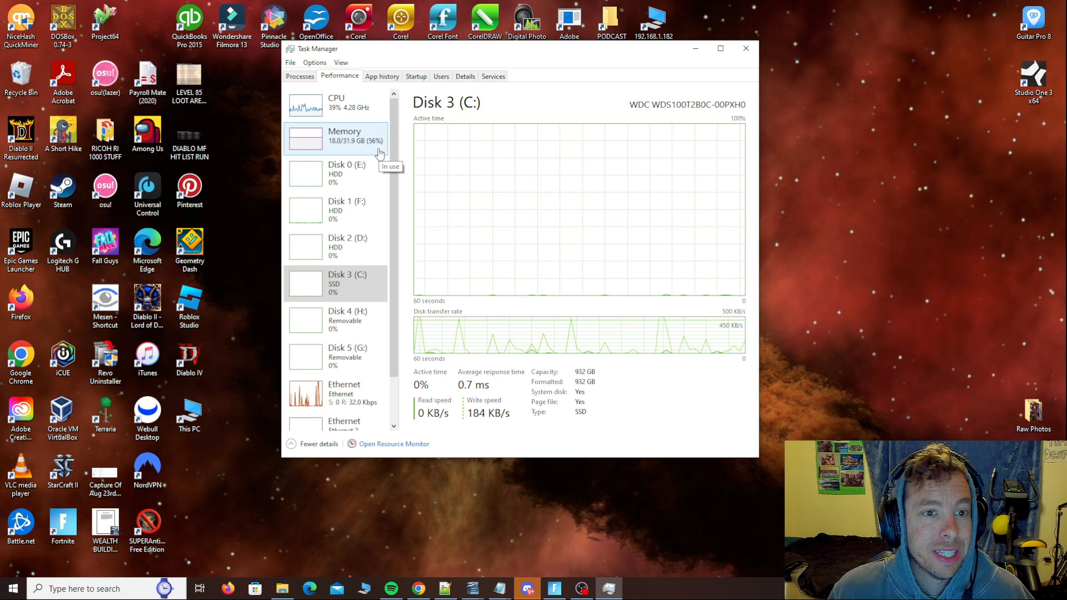
Step: End the Spotify task in the list of running processes
click(304, 80)
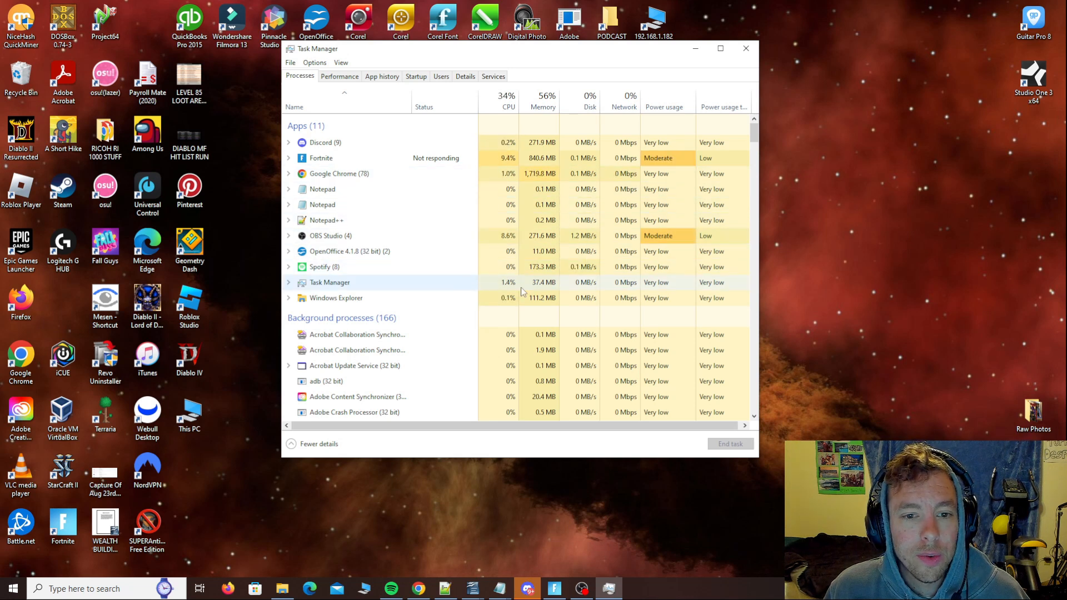
right_click(346, 270)
click(404, 299)
scroll(382, 369, down, 1)
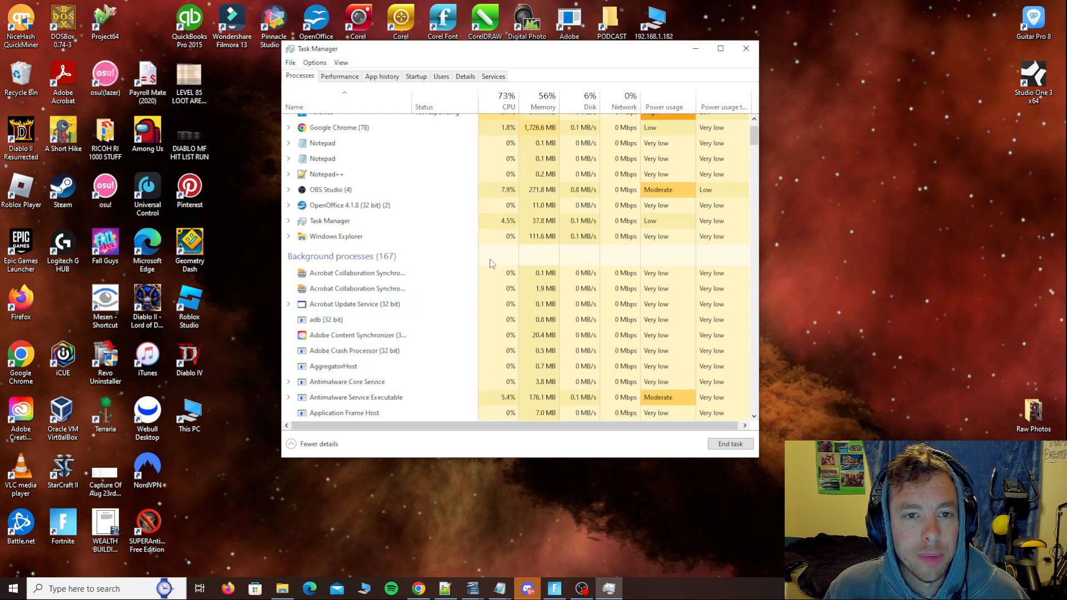
scroll(500, 266, up, 1)
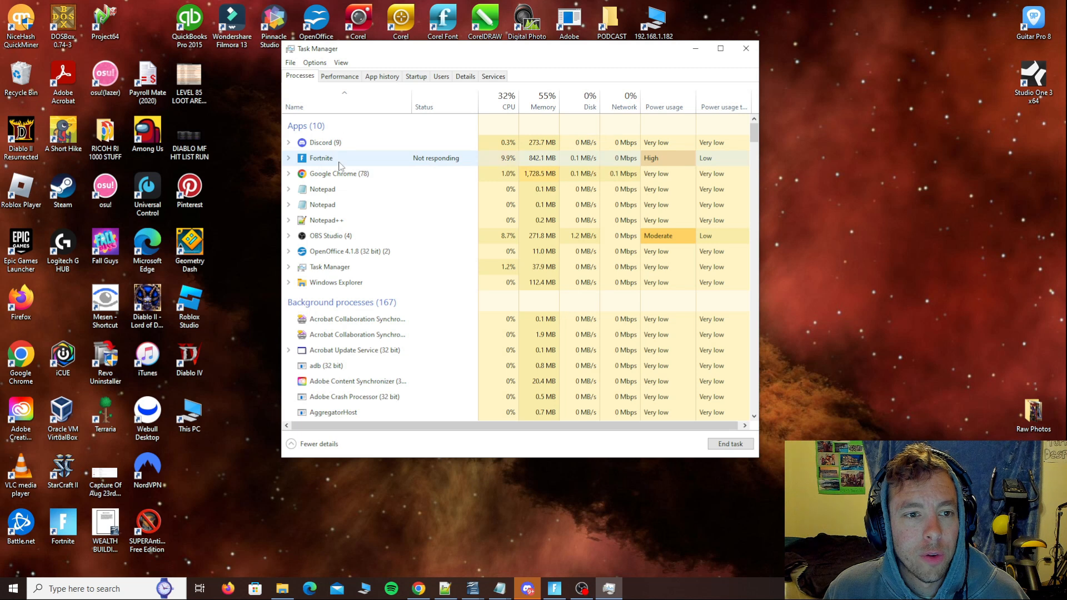
Step: Select the Fortnite process among the running apps and minimize Task Manager
scroll(339, 397, down, 1)
scroll(389, 222, up, 1)
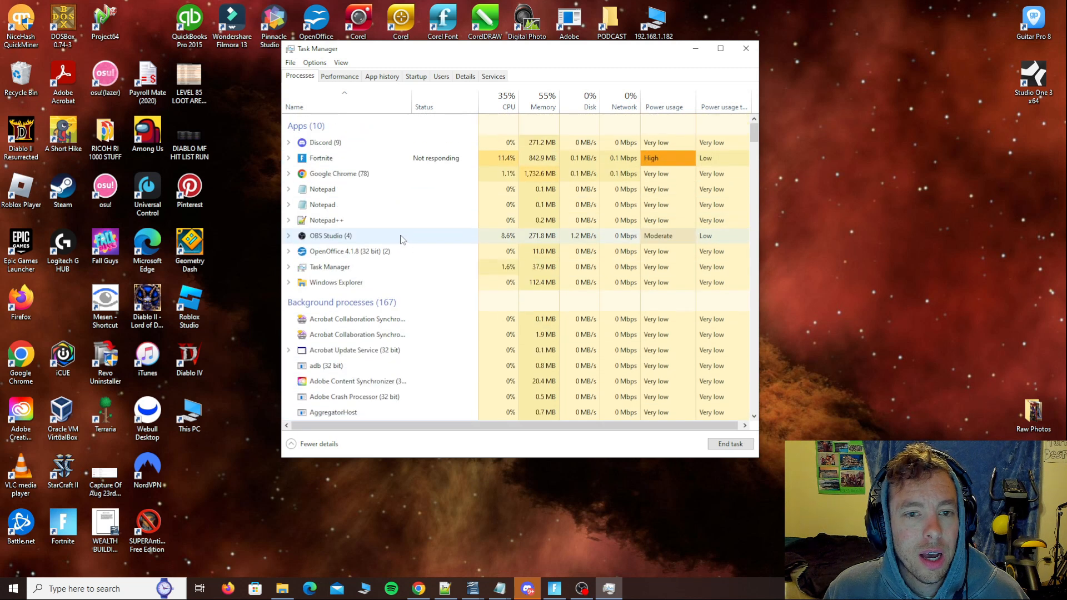
click(329, 160)
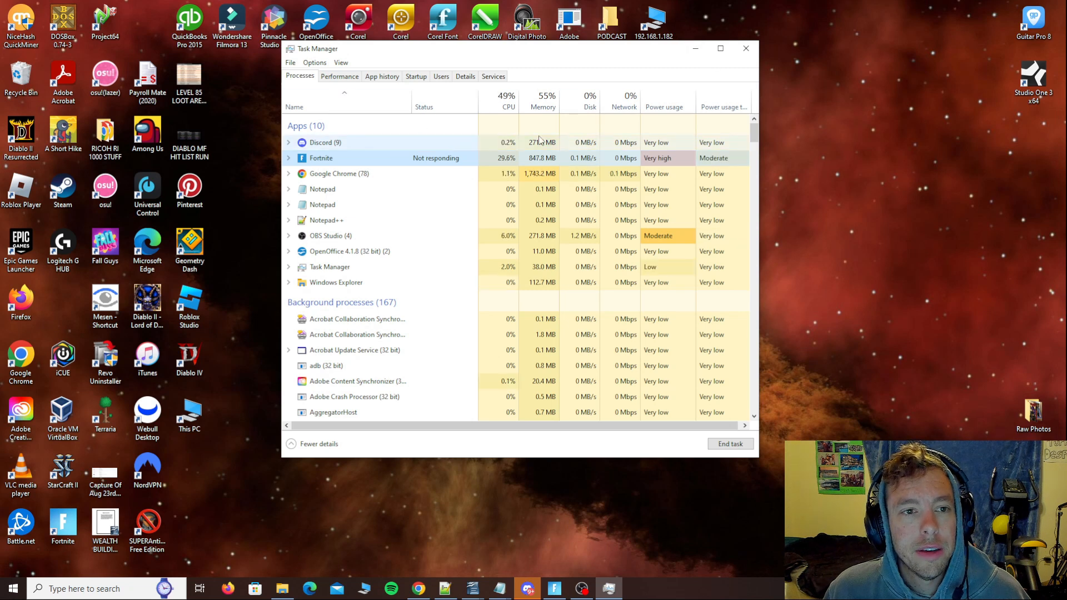
click(695, 48)
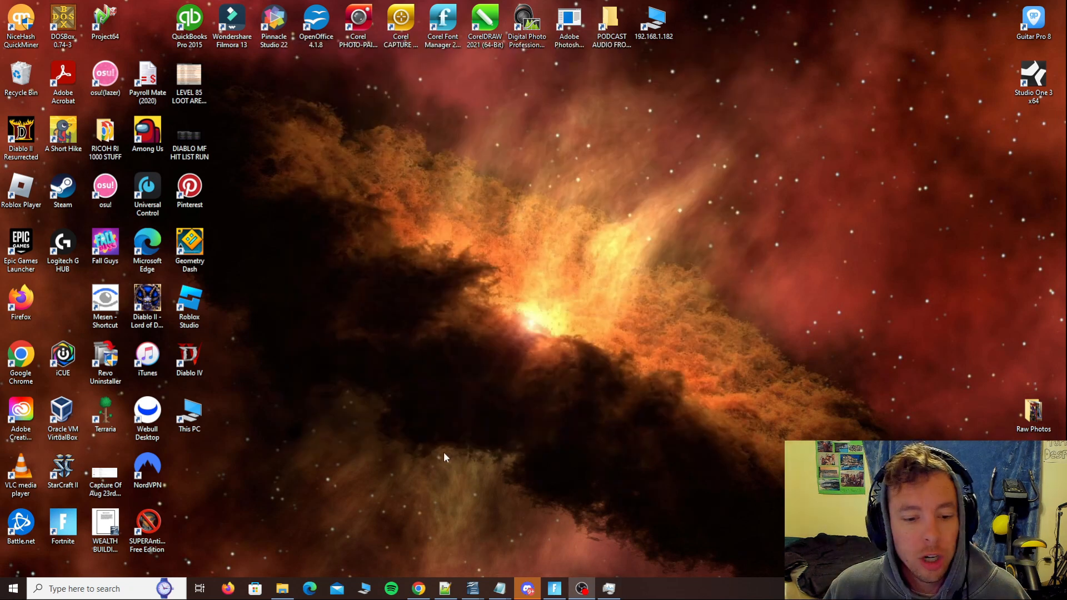
Step: Open File Explorer at This PC and review its folders and the storage space on the drives
click(282, 589)
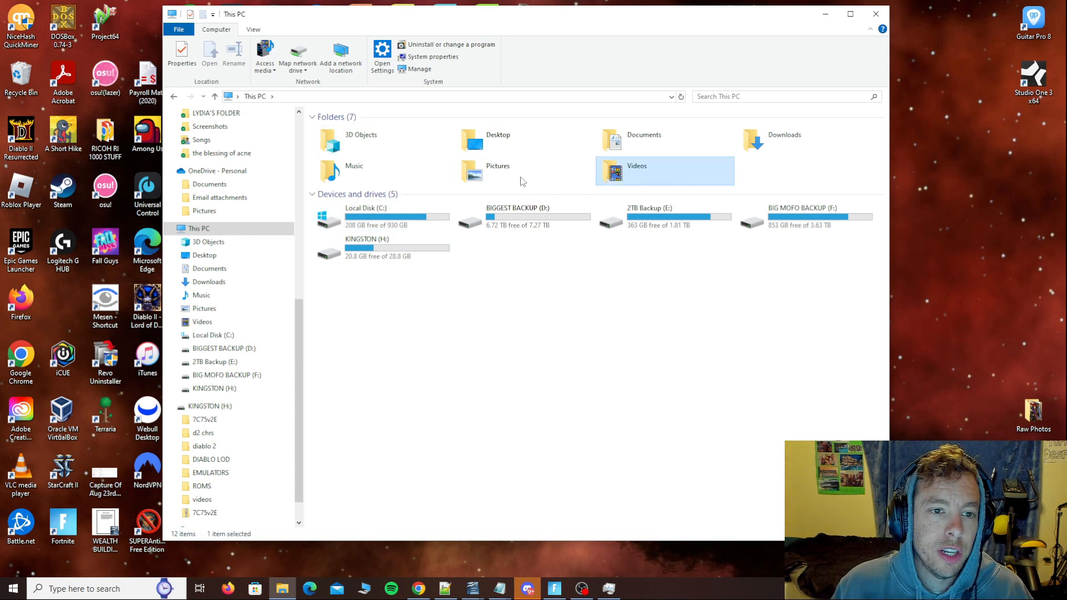
click(458, 178)
click(354, 182)
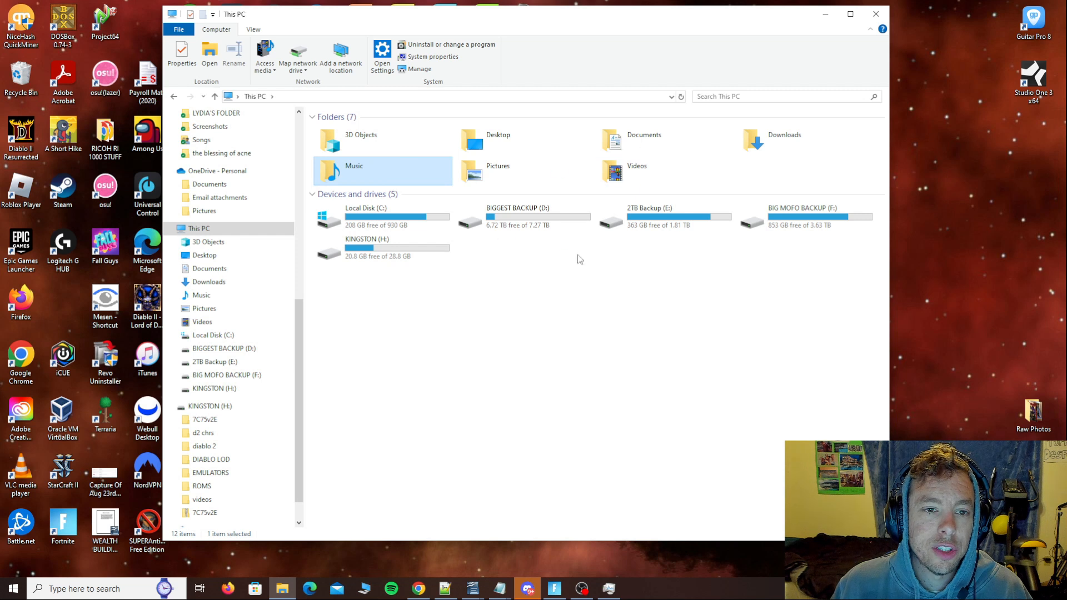
click(753, 146)
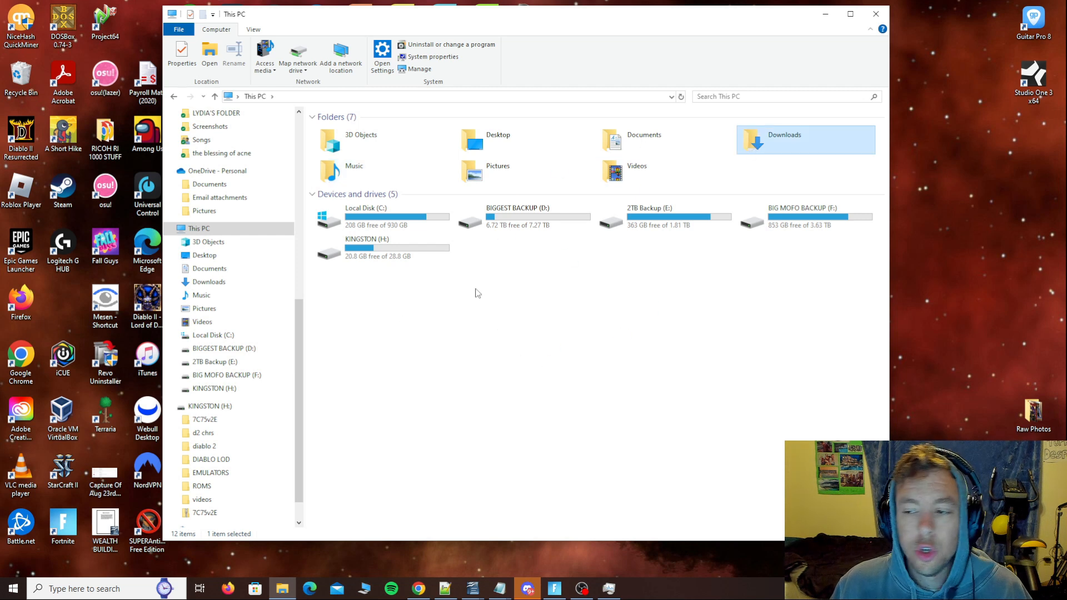
Step: Open the Apps & features settings and maximize the Settings window
right_click(12, 595)
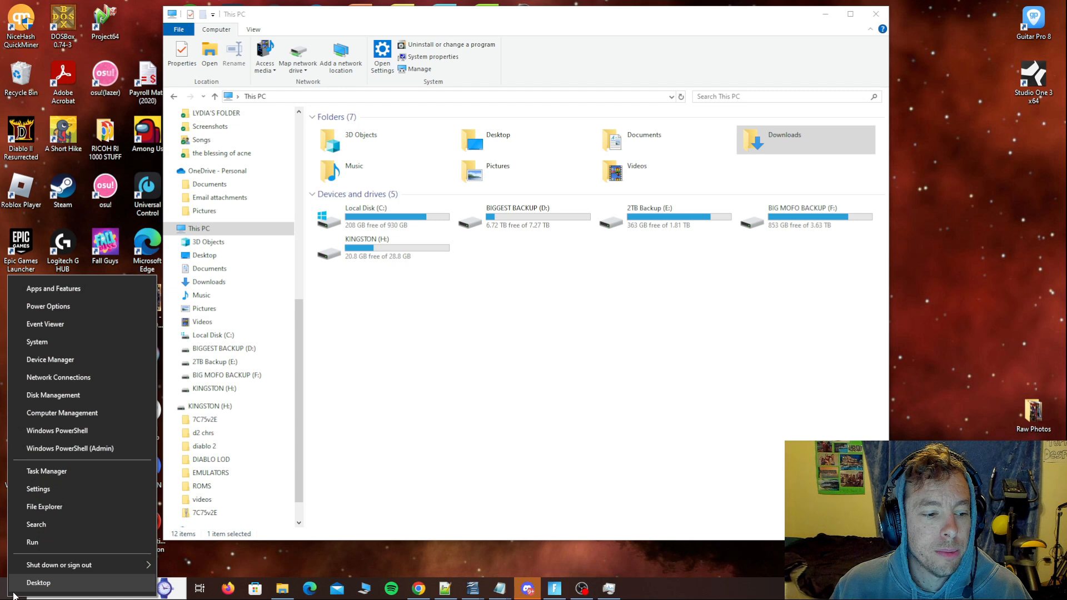
click(267, 563)
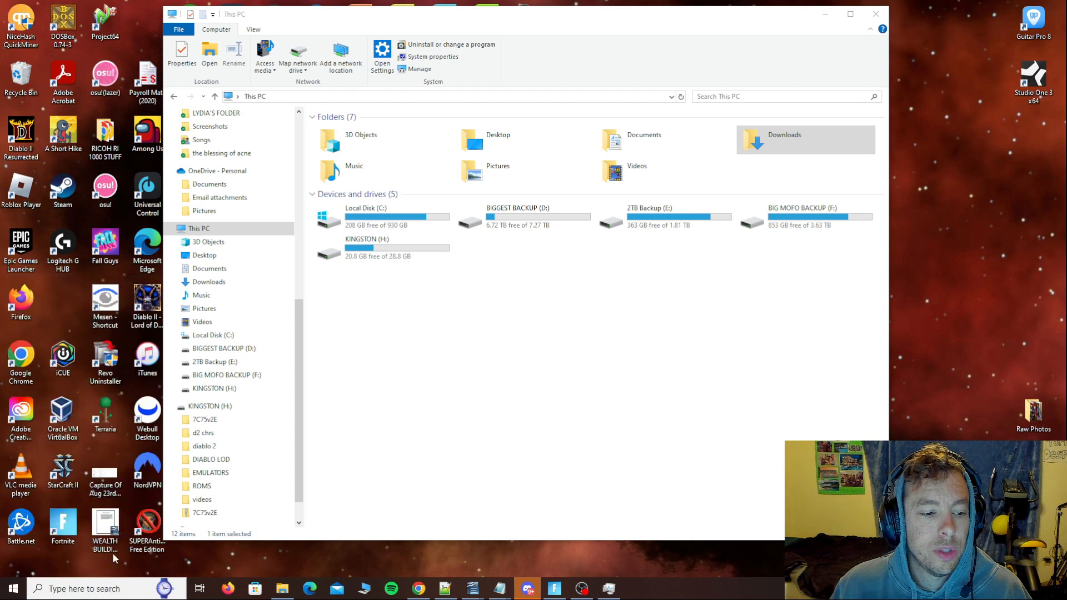
right_click(12, 592)
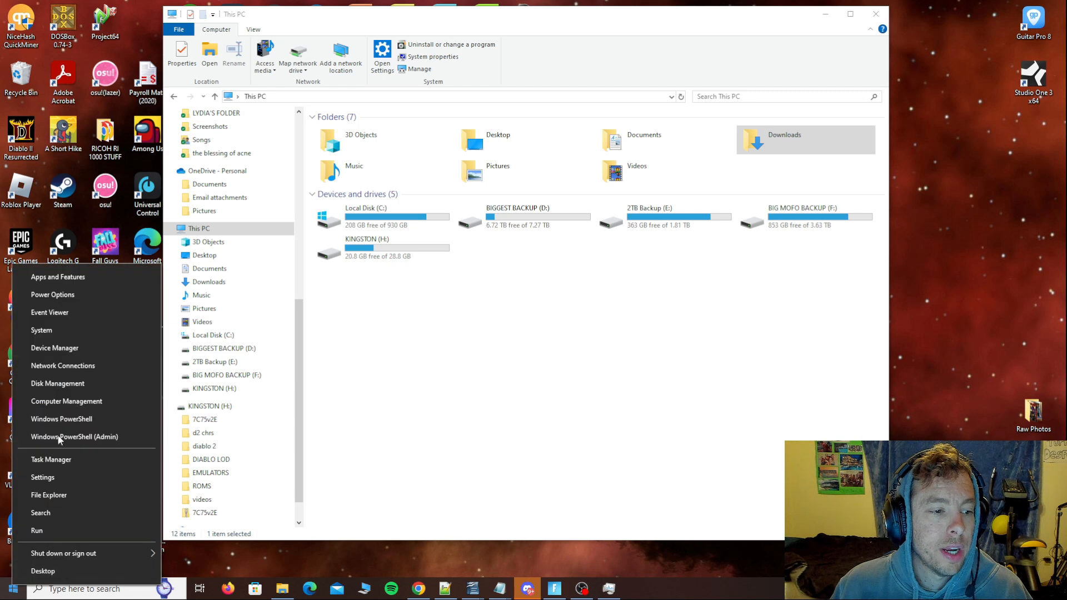
click(65, 279)
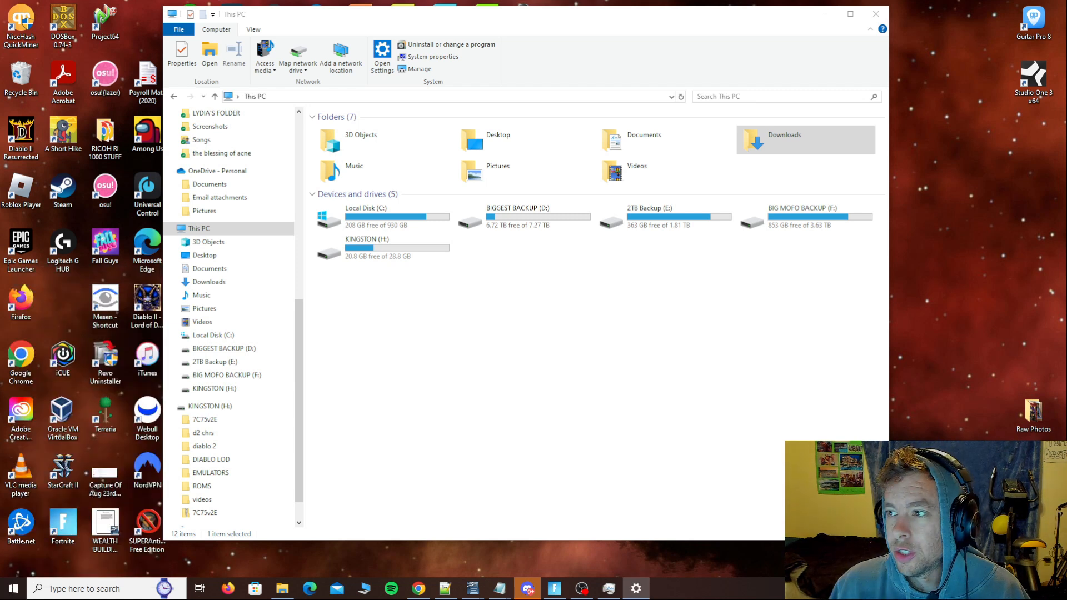
drag(831, 343, 511, 115)
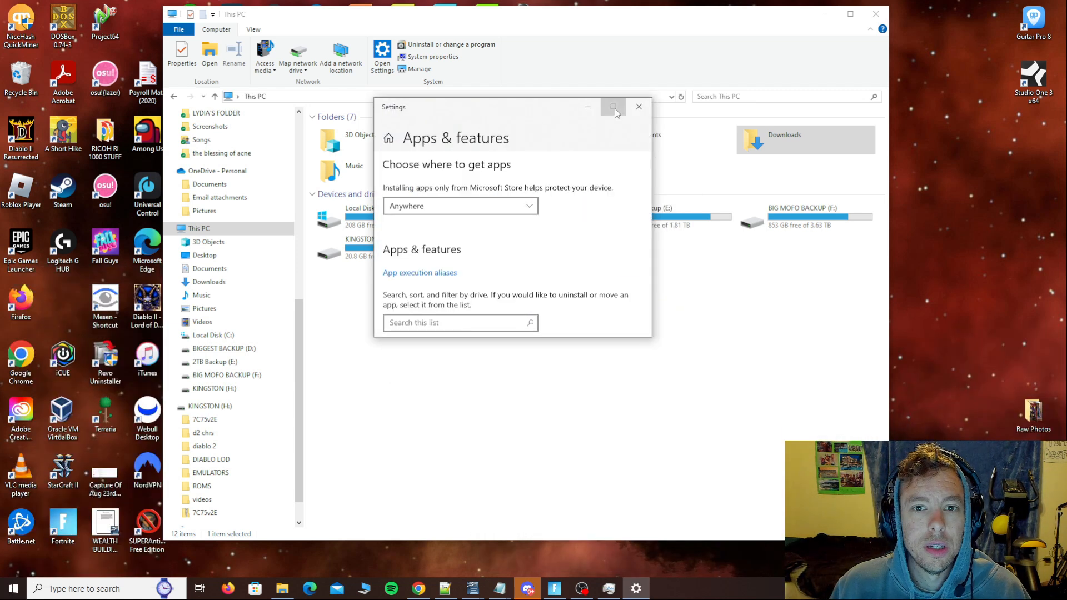
click(614, 108)
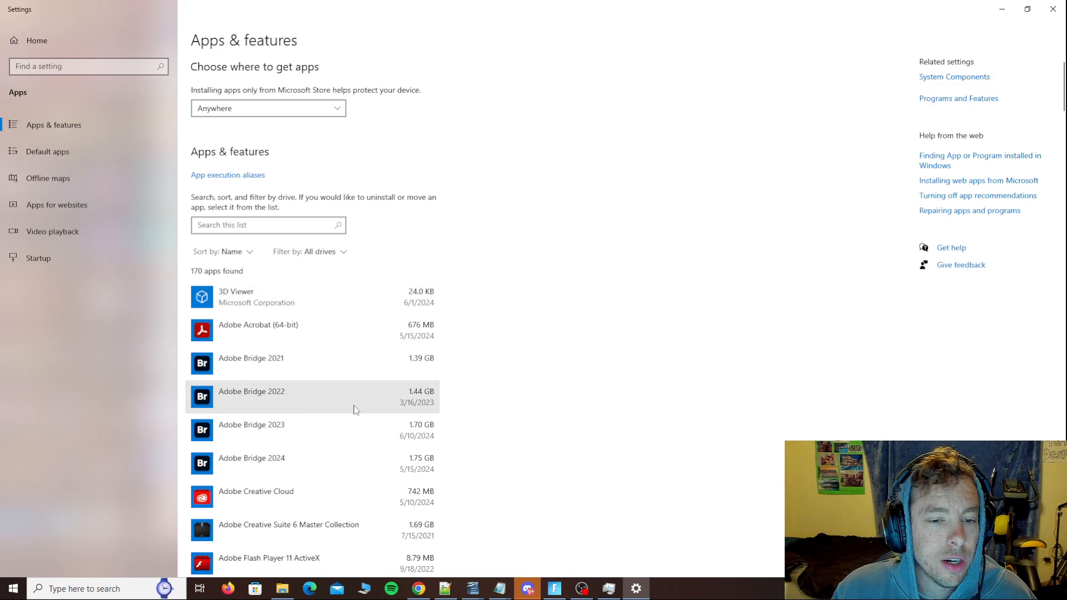
Step: Review the installed apps, checking the uninstall options of Diablo II, DroidCam OBS Plugin, Google Chrome and Guitar Pro 7, and close Settings
scroll(321, 378, down, 9)
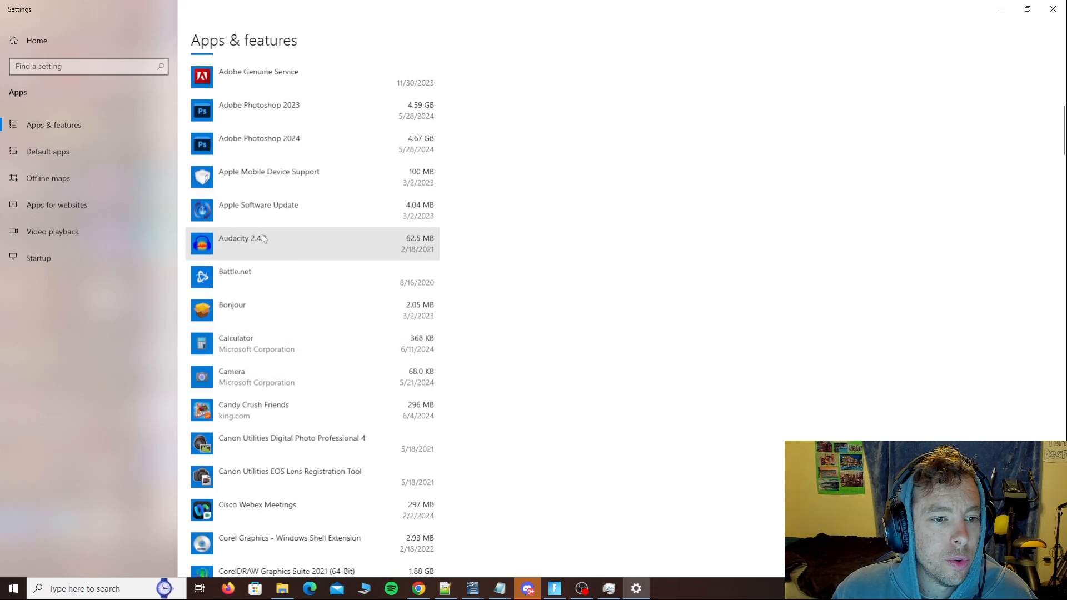
scroll(278, 339, down, 3)
scroll(309, 374, down, 4)
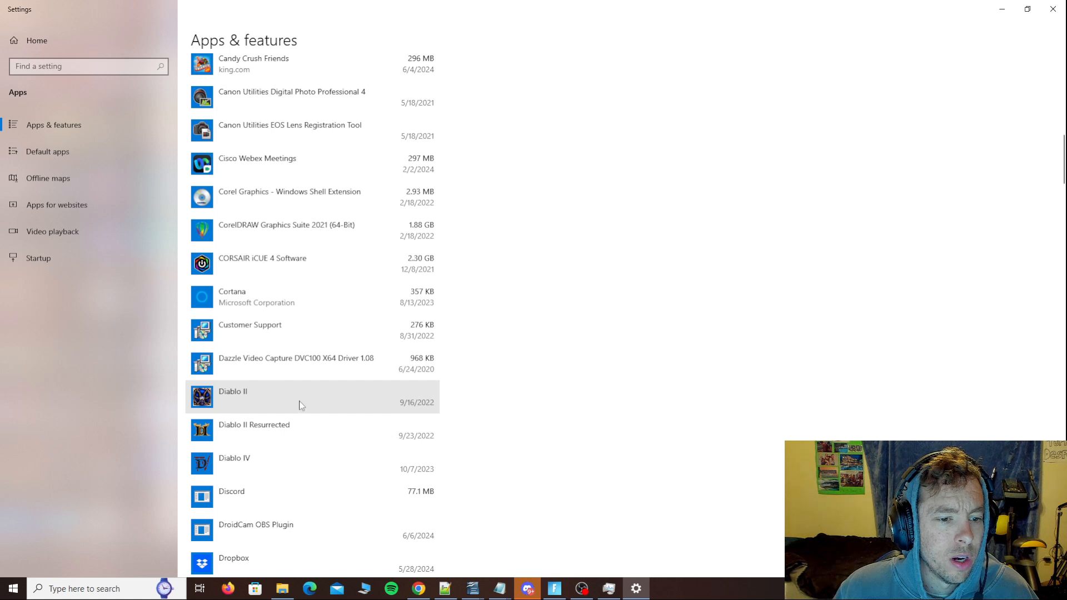
click(301, 405)
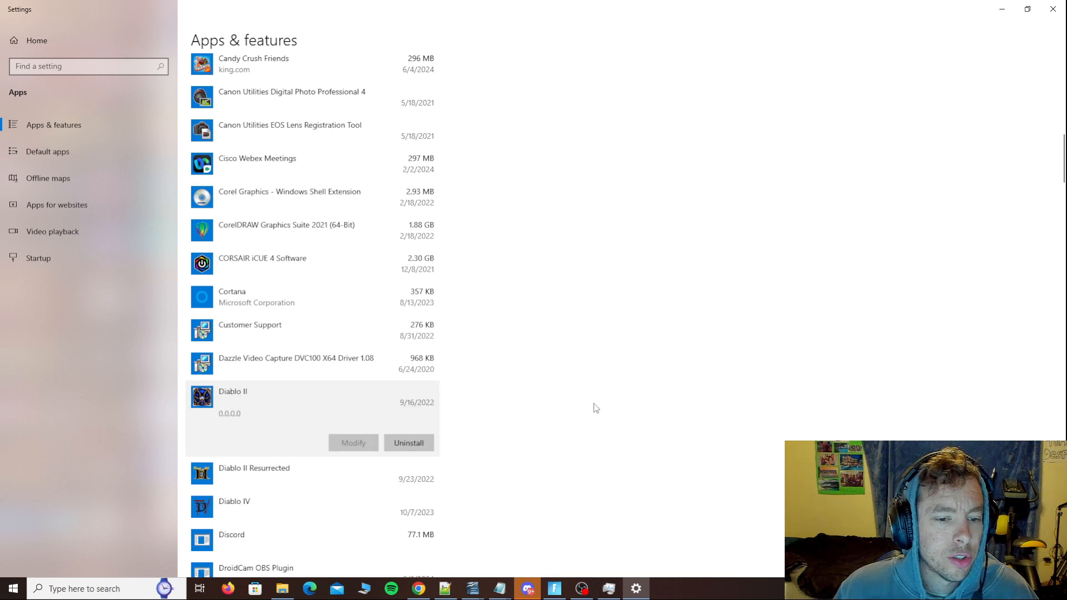
scroll(361, 367, down, 4)
click(300, 314)
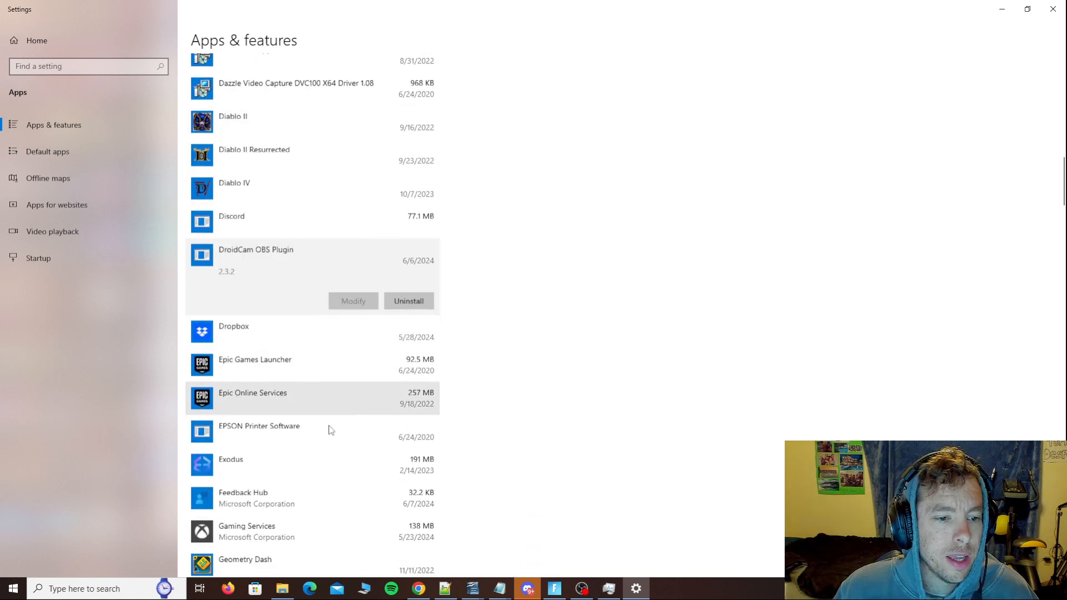
scroll(330, 430, down, 4)
click(282, 389)
scroll(333, 443, down, 3)
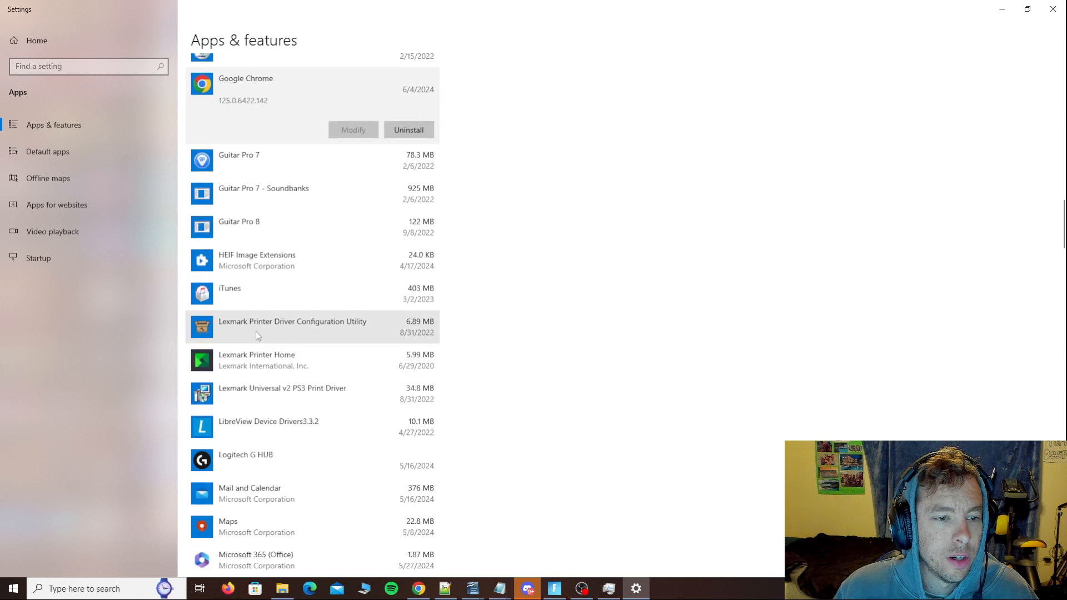
click(278, 162)
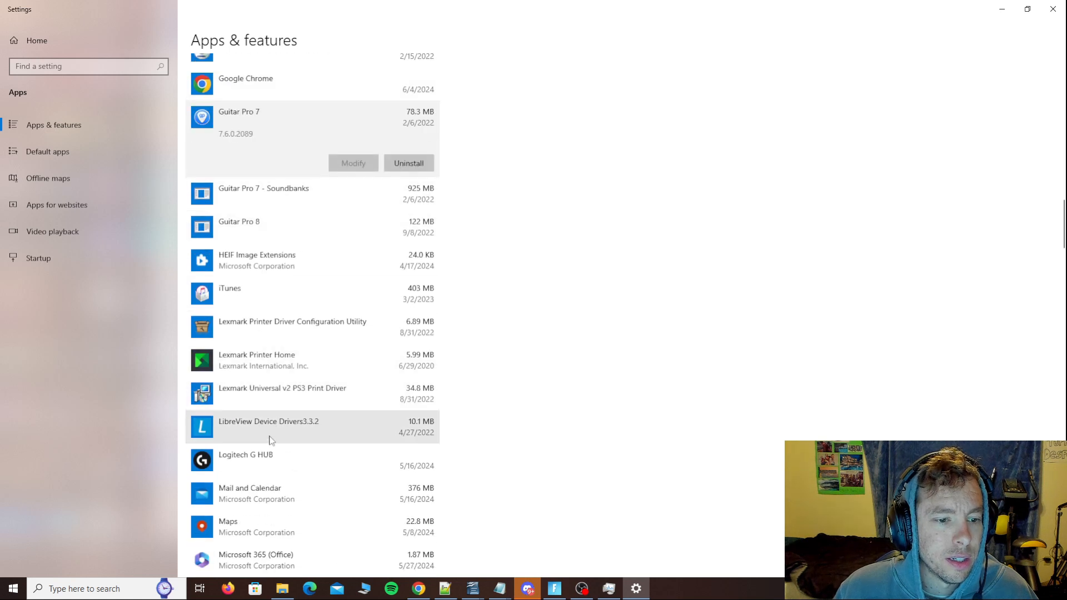
click(1054, 10)
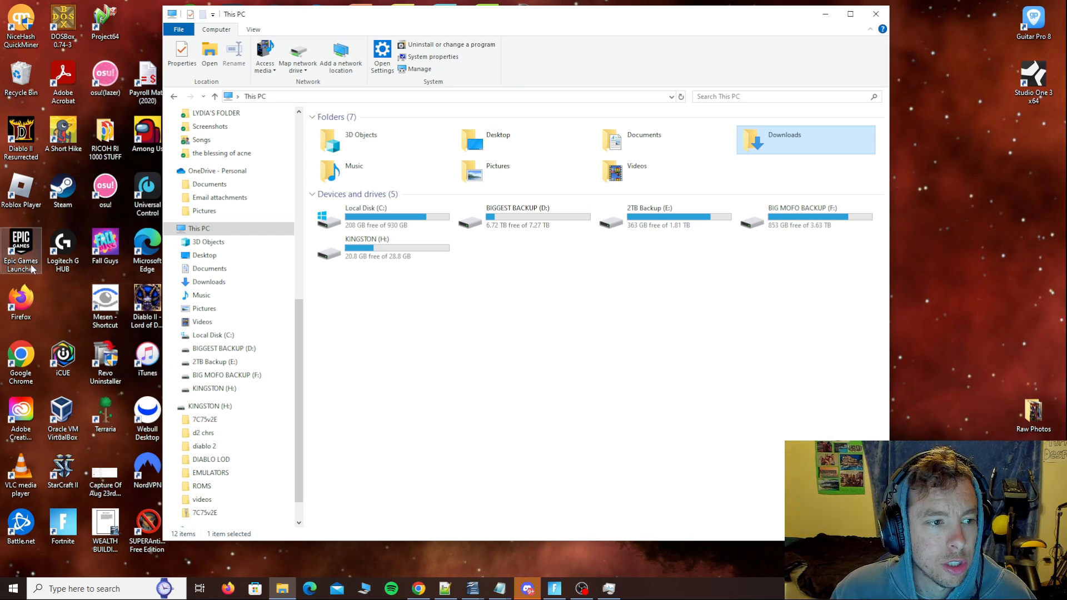
Step: Open the Epic Games Launcher library, check the options available for Fall Guys, and close the launcher
double_click(21, 253)
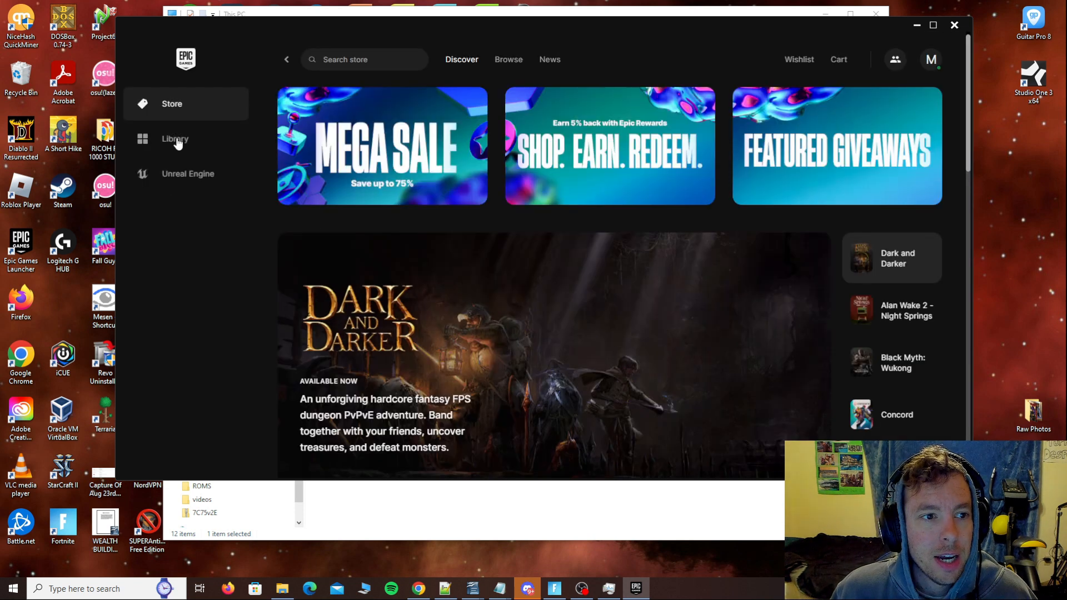
click(178, 140)
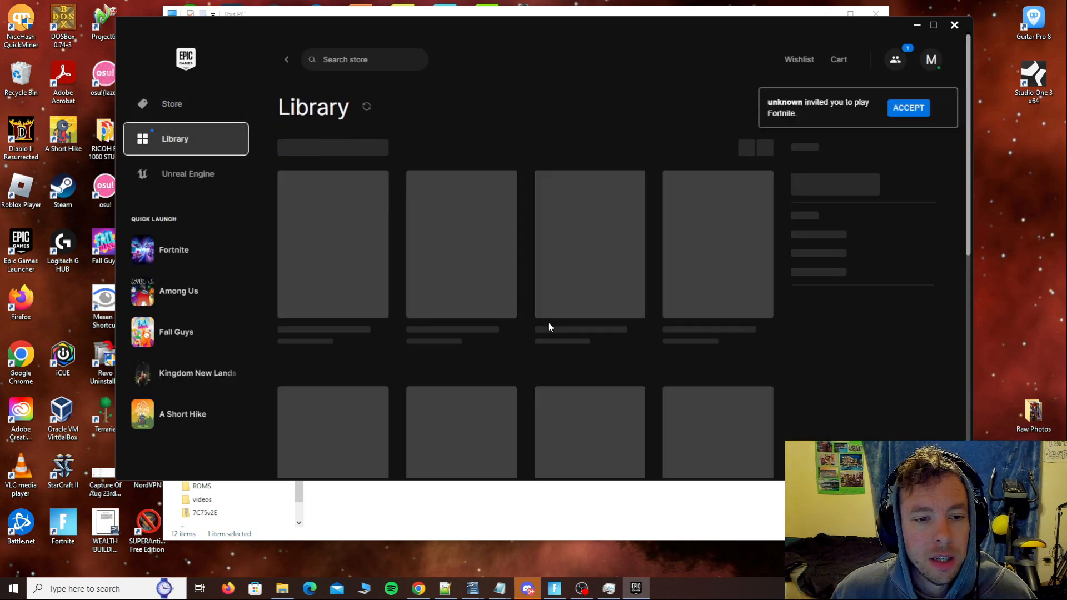
scroll(549, 312, down, 2)
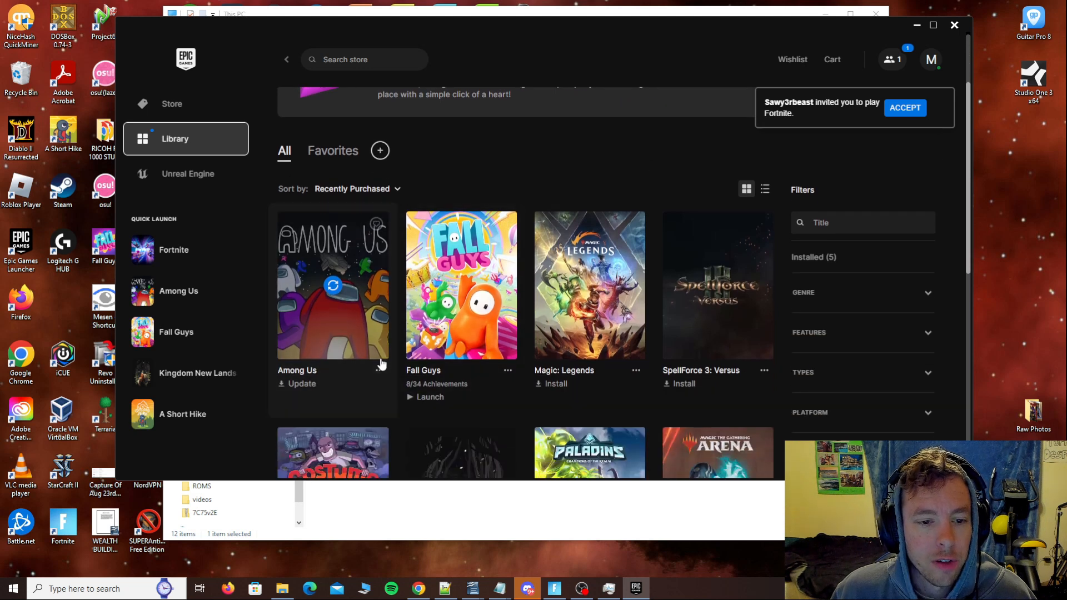
click(507, 371)
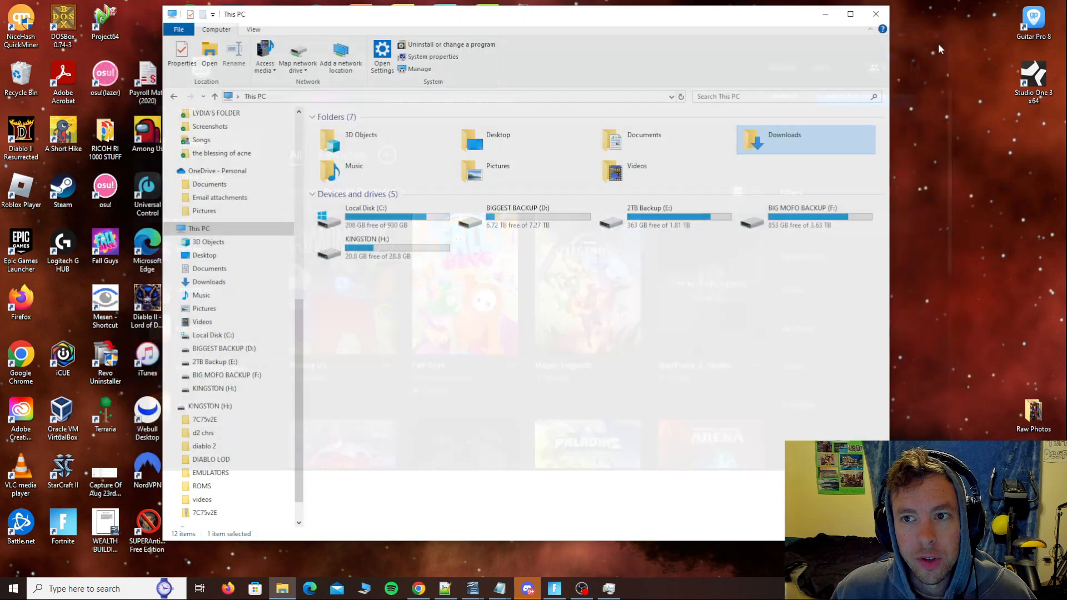
click(954, 25)
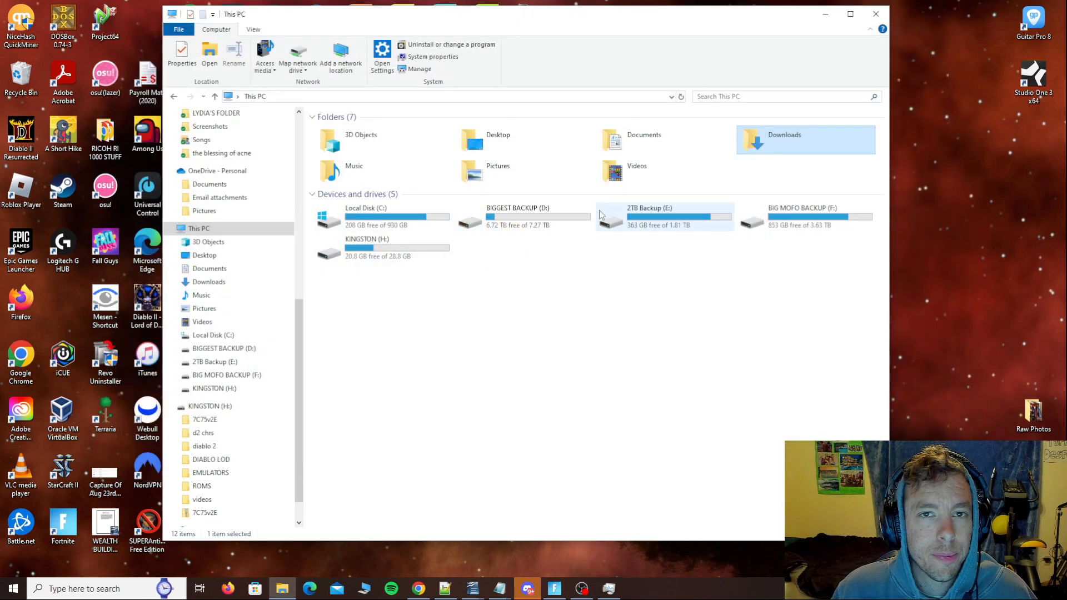
Step: Open the personal user profile folder inside Users on Local Disk (C:)
click(535, 311)
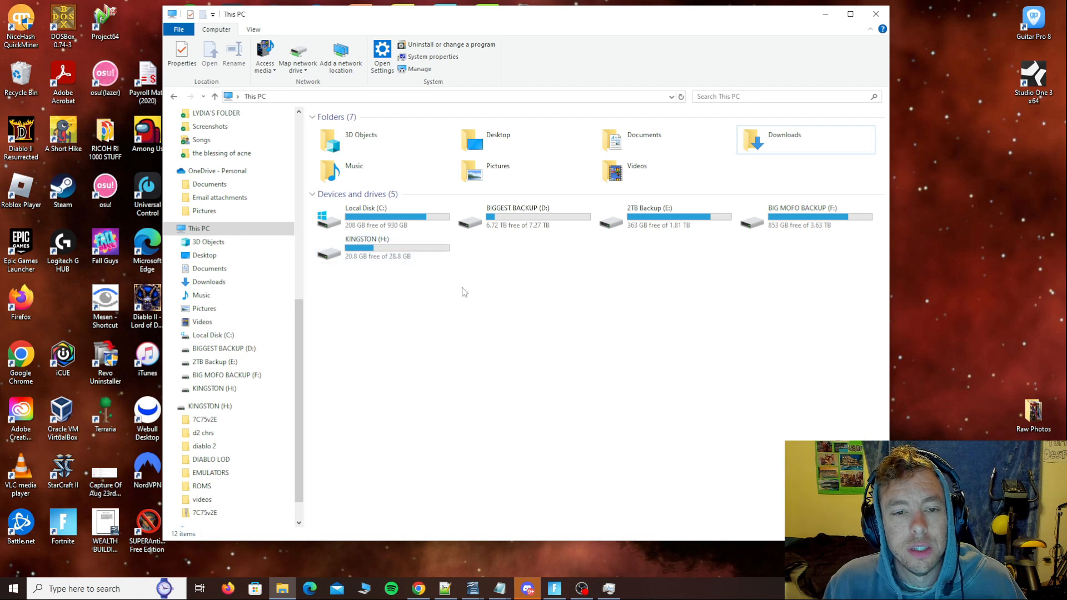
double_click(425, 223)
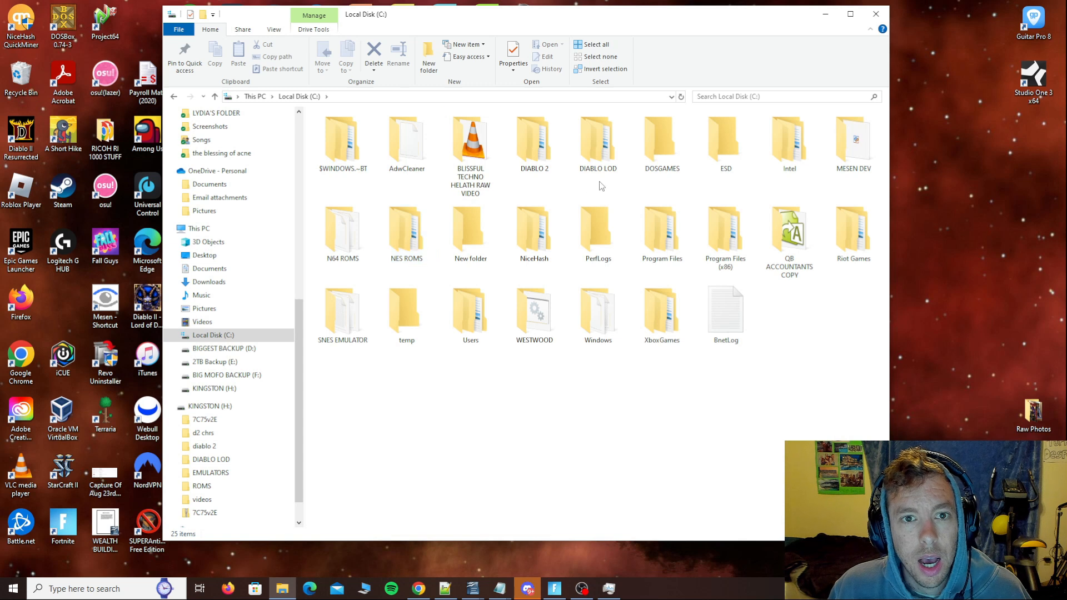
click(470, 320)
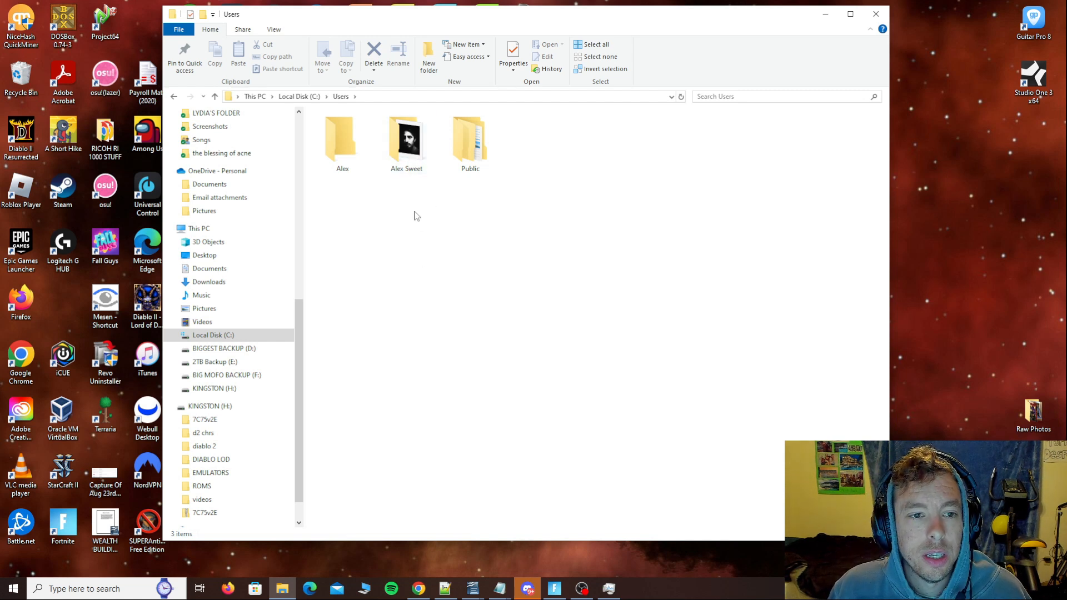
double_click(412, 168)
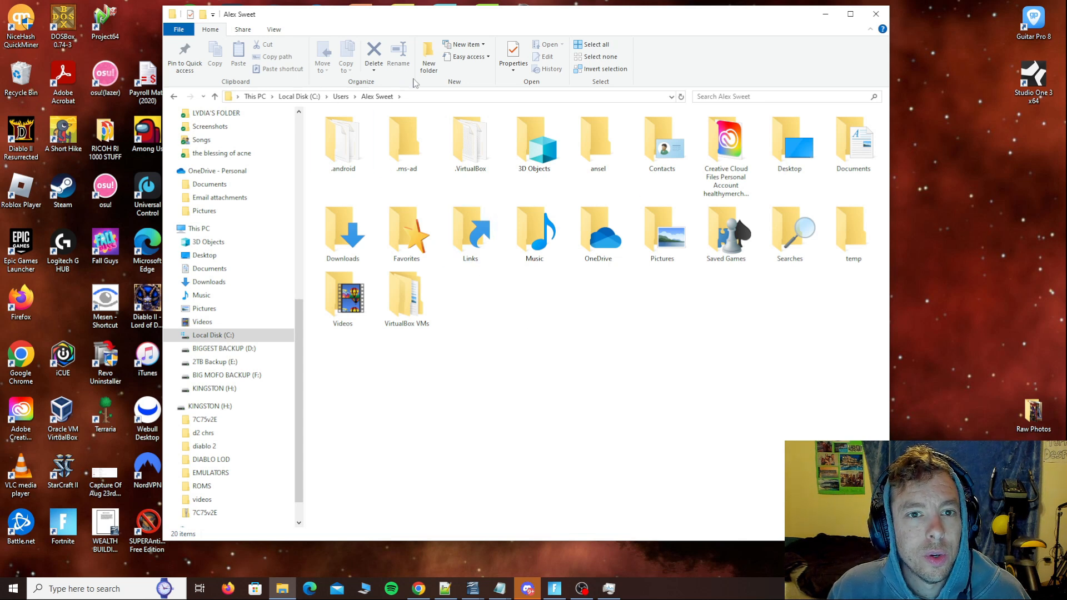
Step: Show hidden items in the user profile folder and open the AppData folder
click(274, 29)
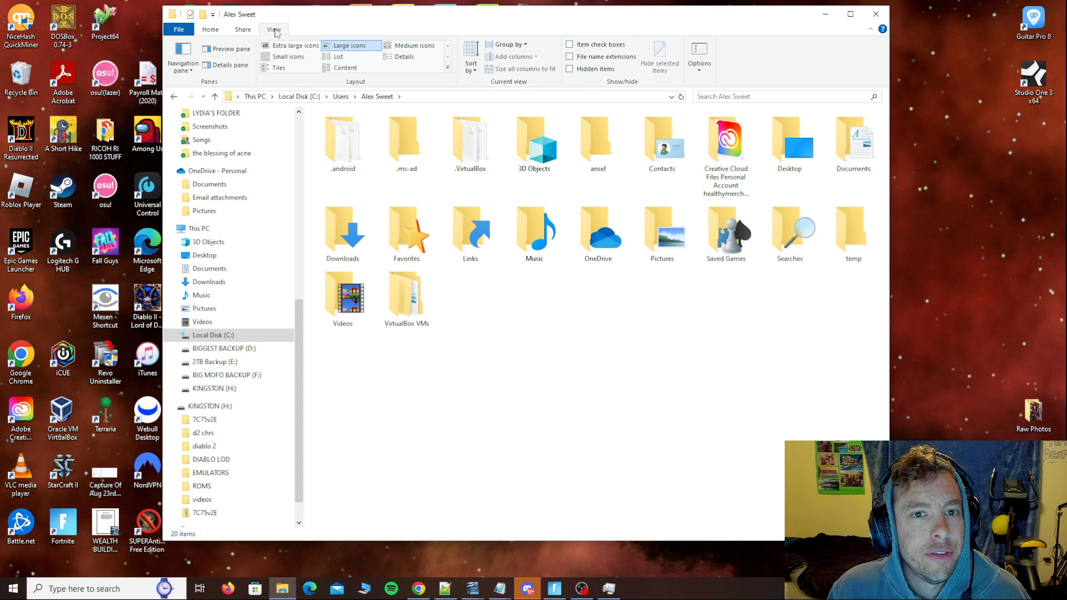
click(571, 70)
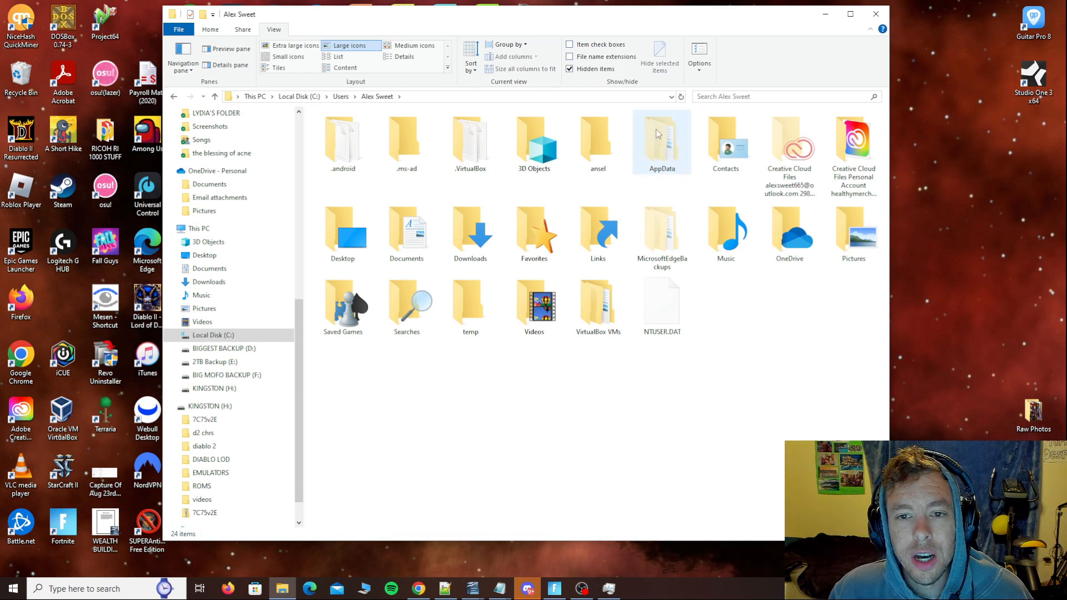
double_click(662, 152)
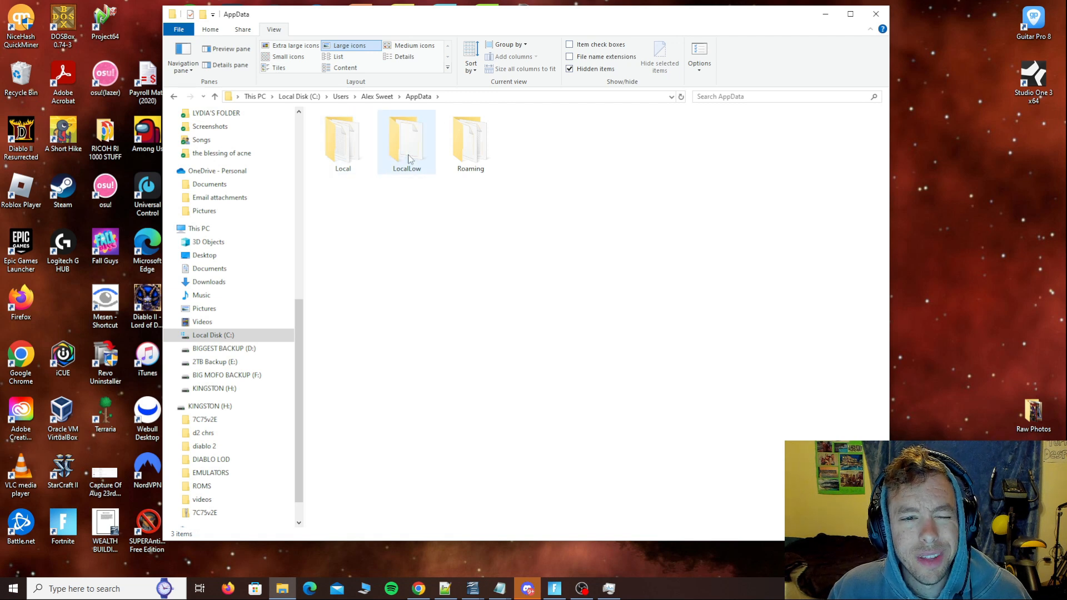
Step: Look inside the Temp folder under LocalLow and return to the AppData folder
double_click(409, 158)
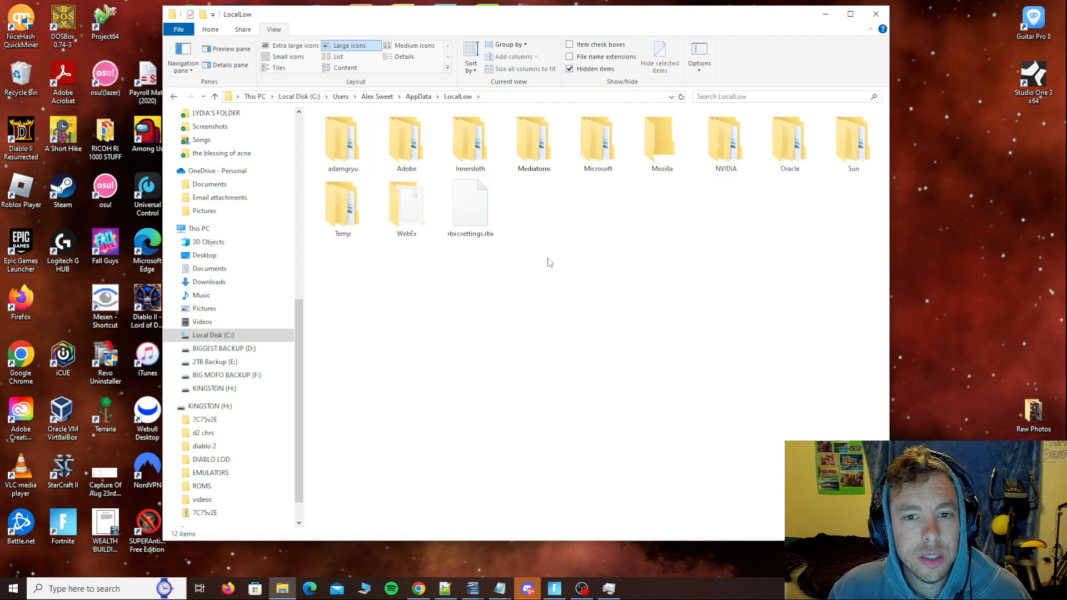
double_click(353, 203)
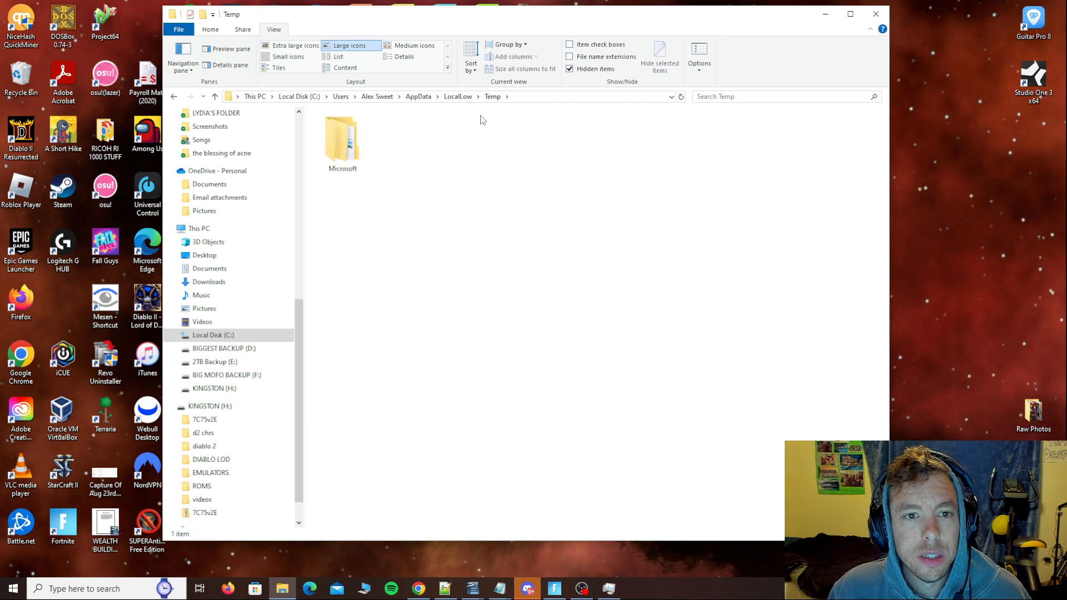
click(465, 97)
click(419, 97)
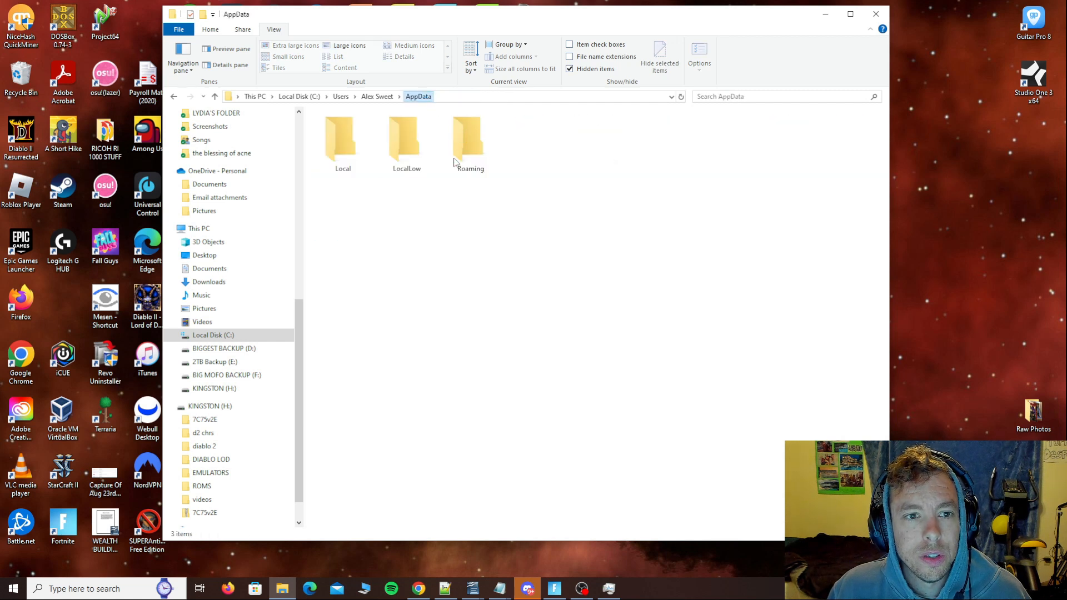
Step: Open the Local folder in AppData and select its Temp folder
double_click(341, 142)
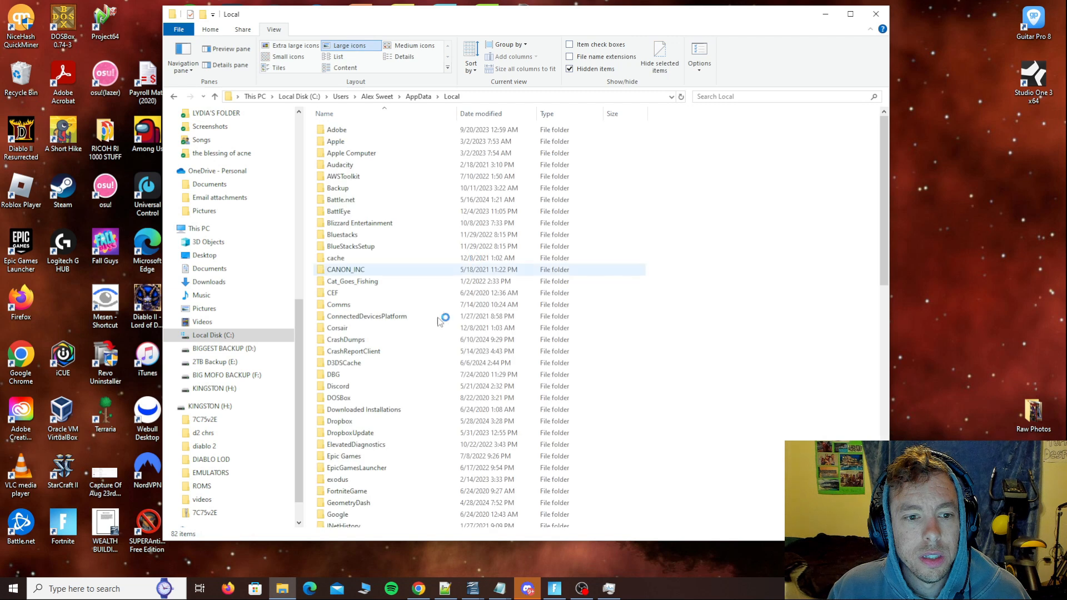
scroll(395, 321, down, 1)
scroll(448, 234, up, 1)
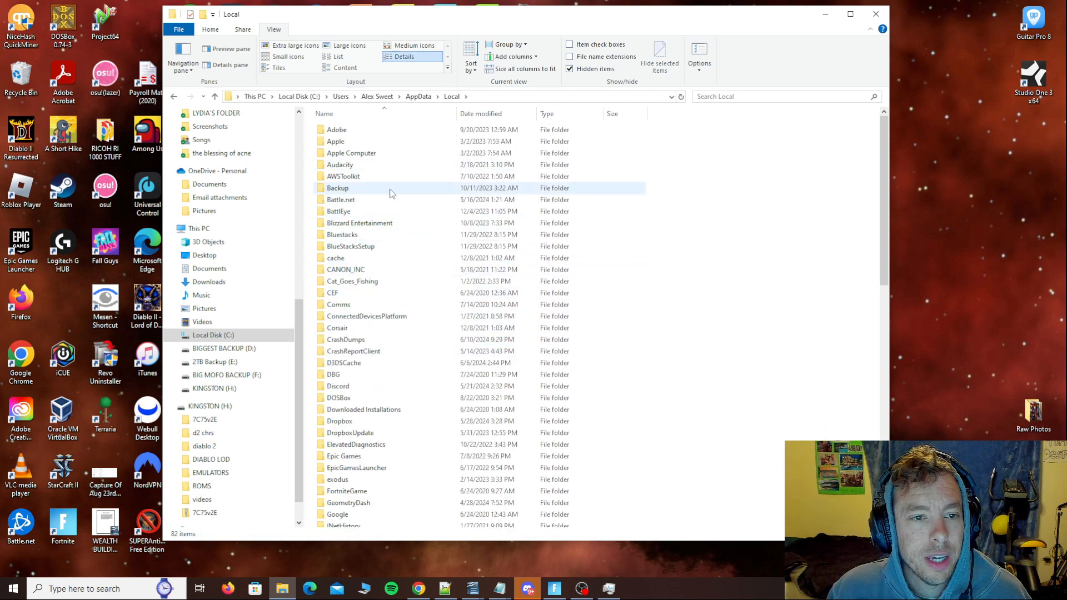
scroll(407, 291, down, 5)
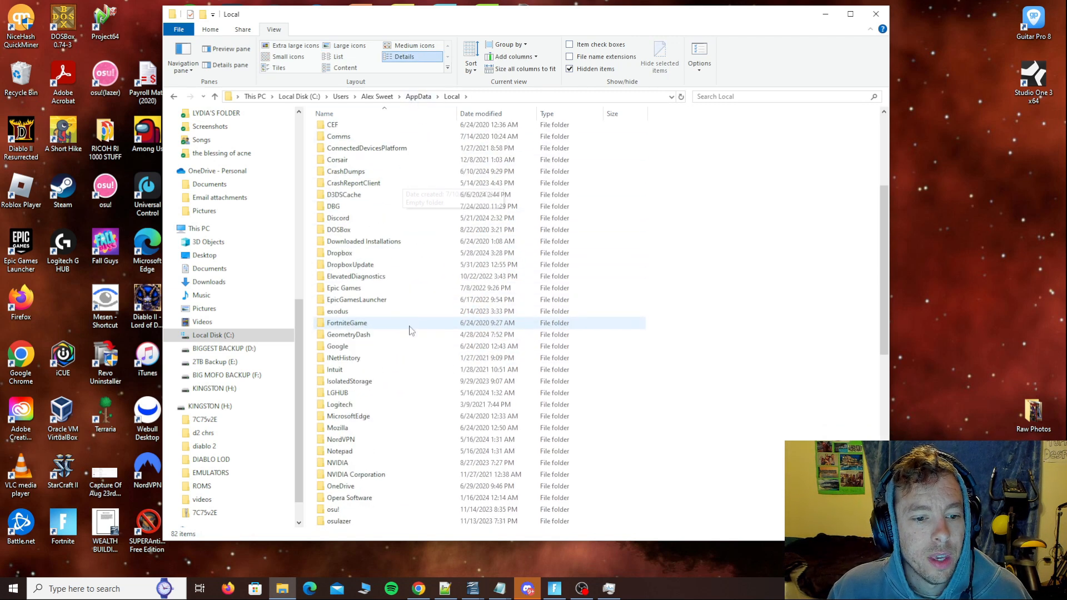
scroll(409, 356, down, 6)
scroll(405, 378, down, 3)
click(360, 442)
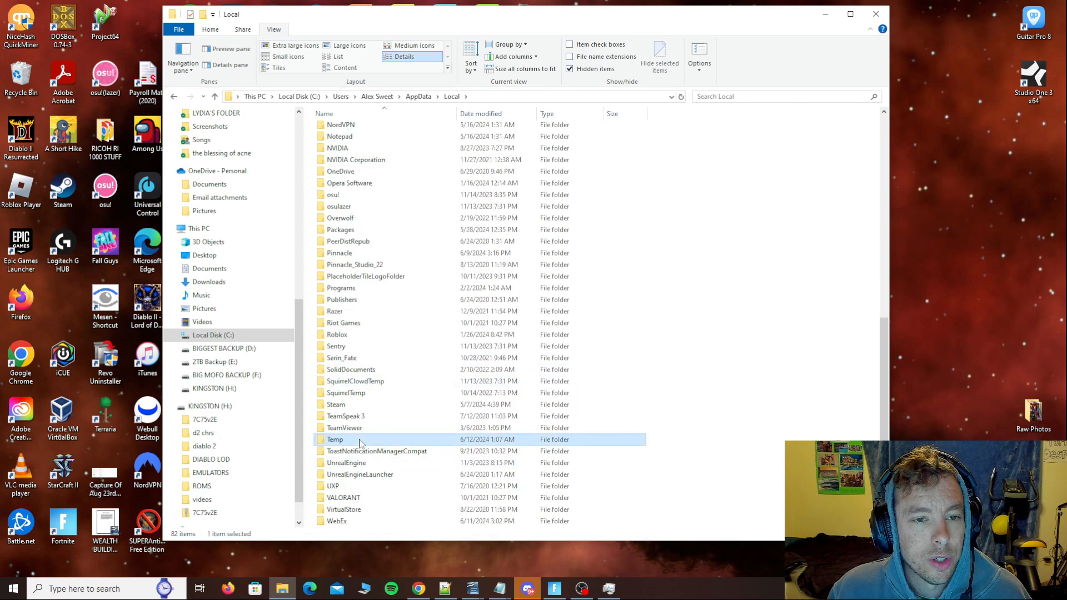
Step: Open the Temp folder in AppData's Local folder and check the combined size of everything inside it
double_click(359, 442)
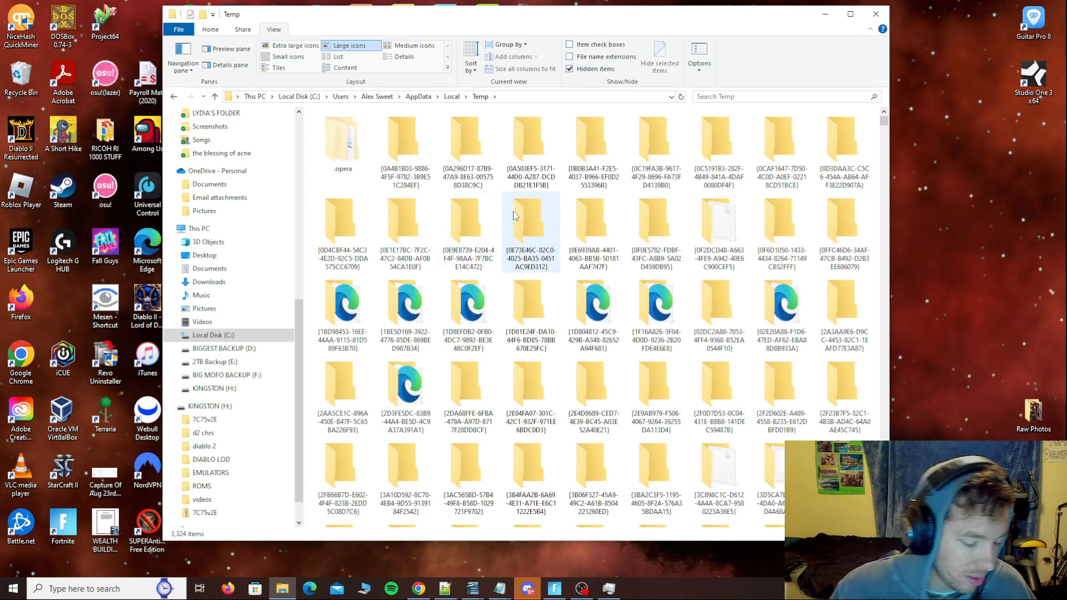
key(ctrl+a)
right_click(523, 235)
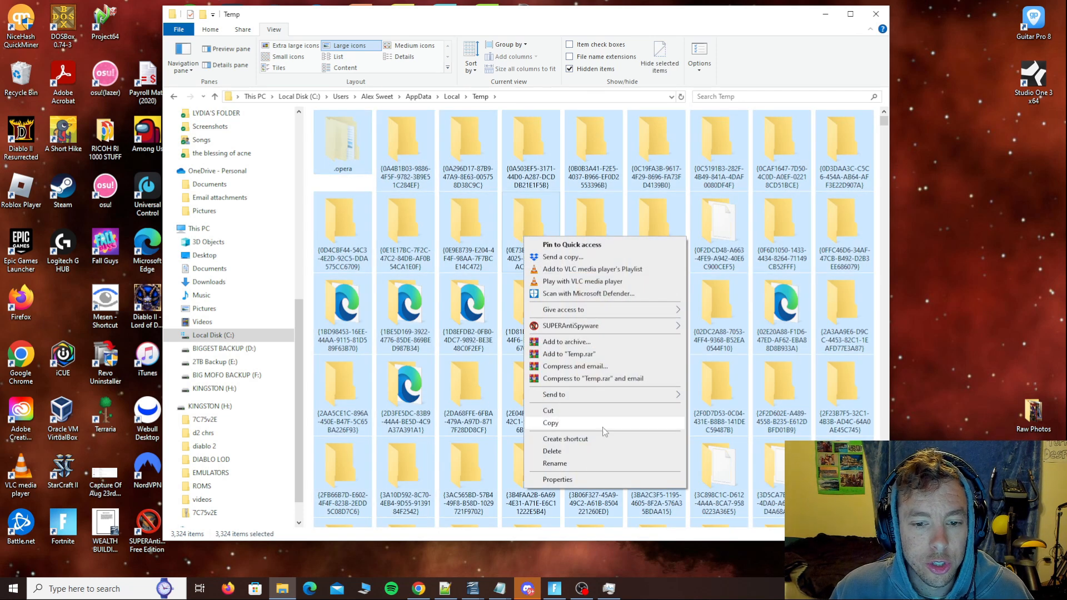
click(567, 482)
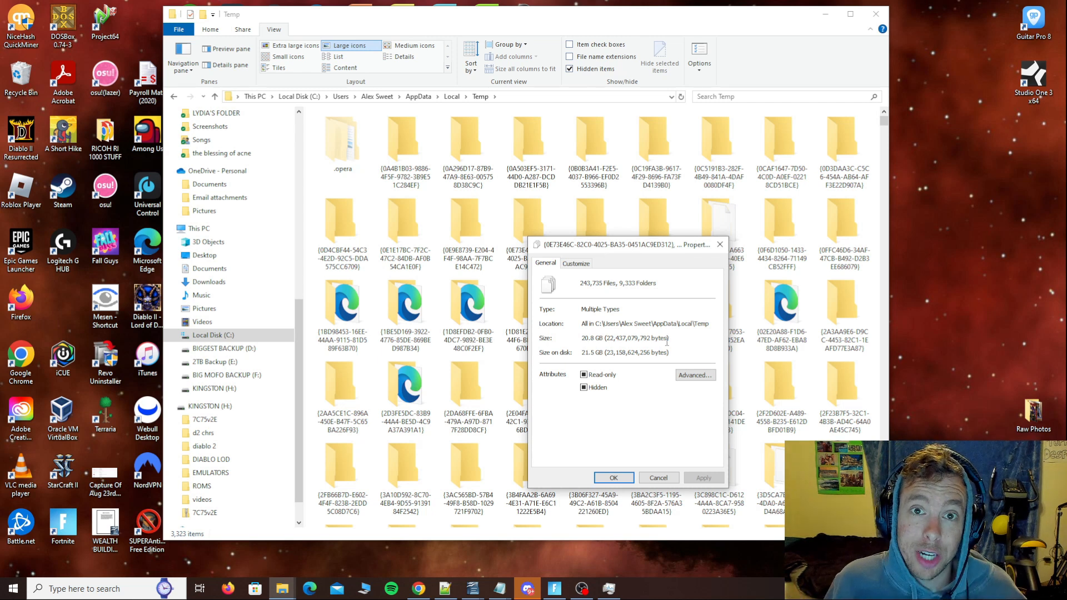
click(659, 478)
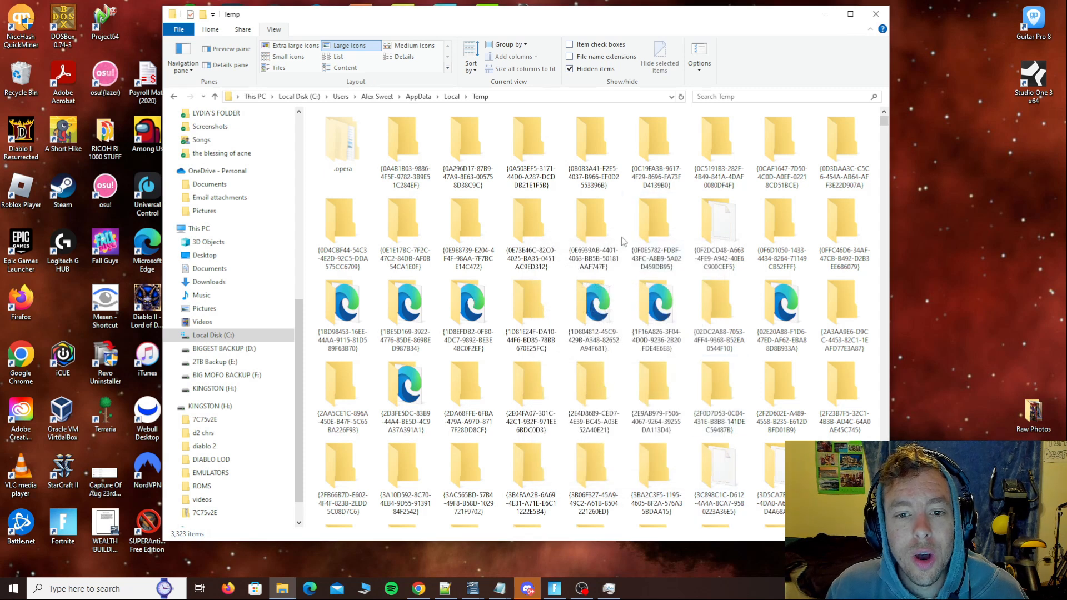
Step: Delete all items in the Temp folder and place Task Manager beside the Explorer window while the deletion runs
key(ctrl+a)
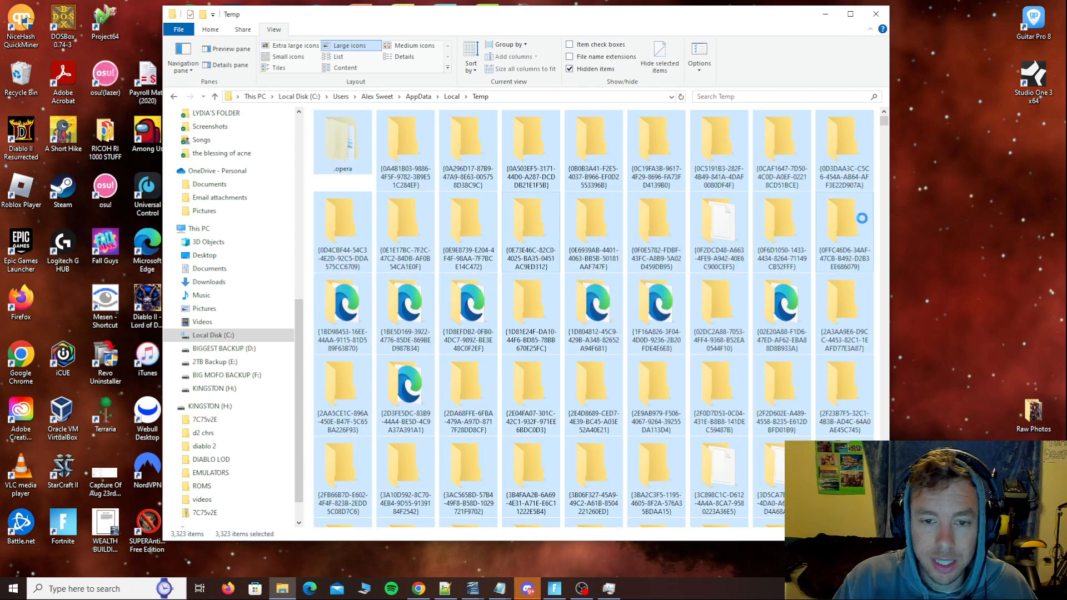
key(Delete)
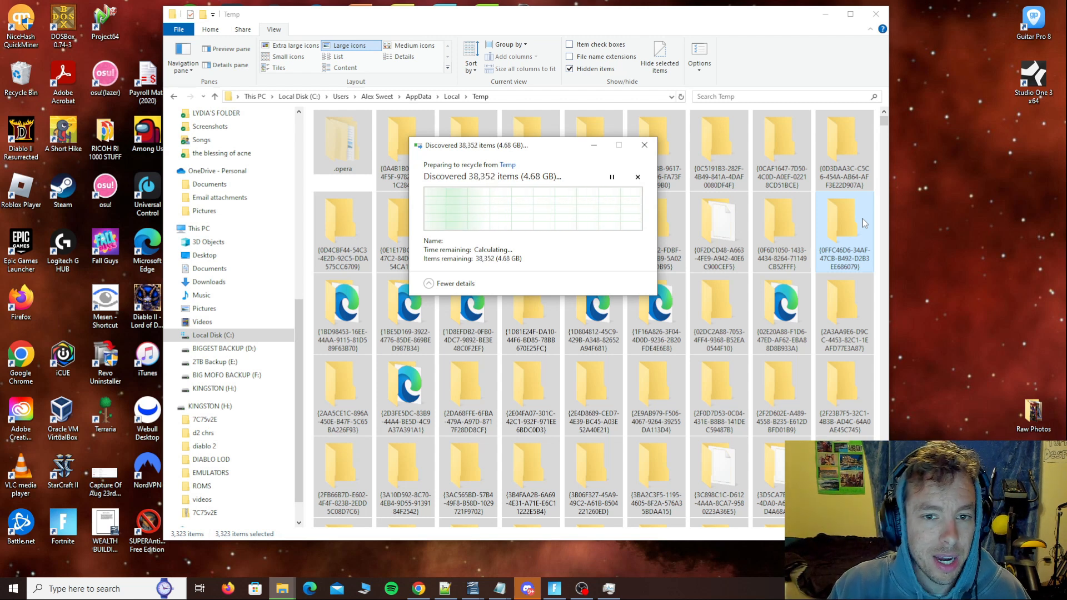
key(ctrl+shift+Escape)
drag(684, 112, 635, 315)
drag(809, 56, 893, 77)
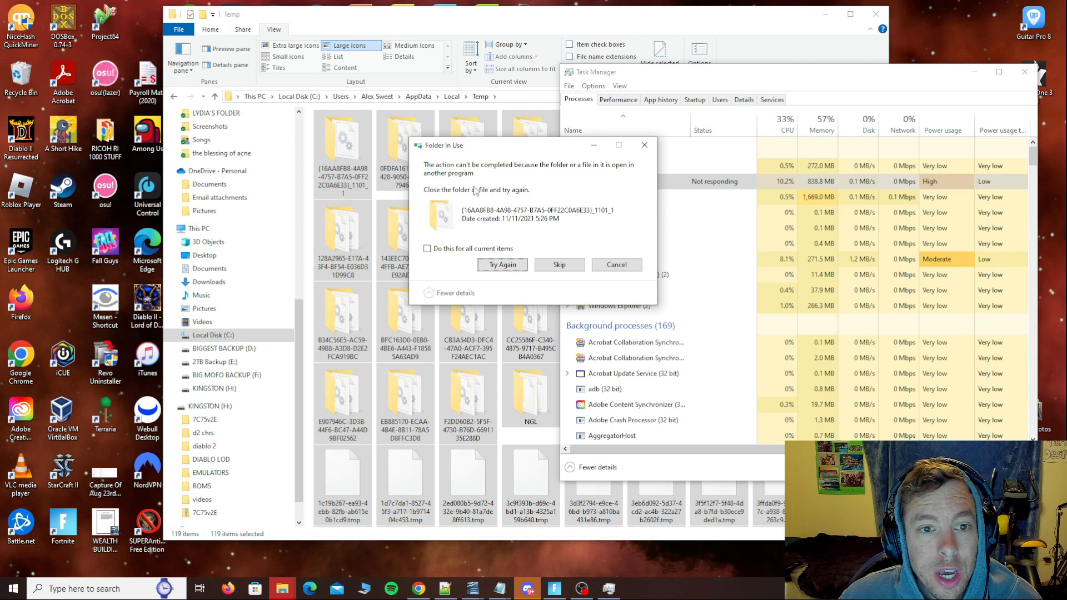
Step: Skip all in-use Temp folders, allow deletion of all items needing administrator permission, and minimize Task Manager
drag(555, 149, 353, 92)
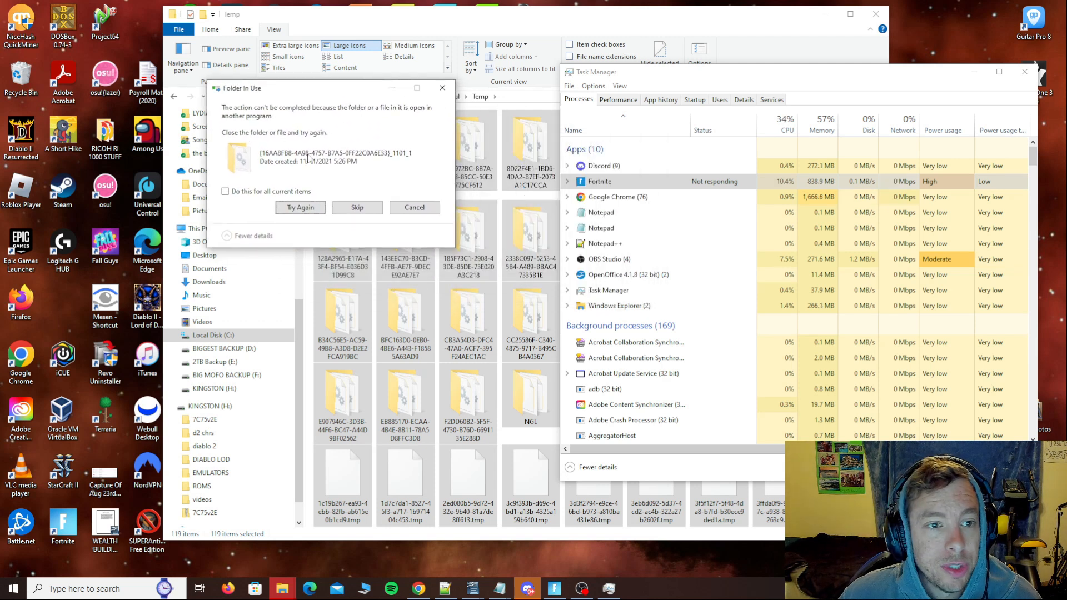
click(269, 193)
click(361, 210)
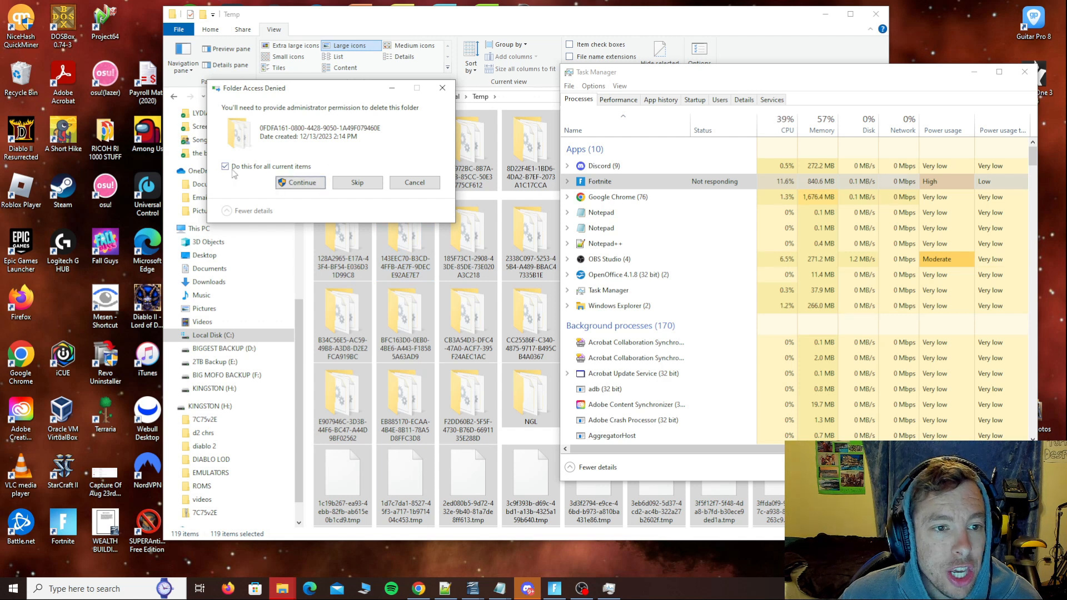
click(290, 184)
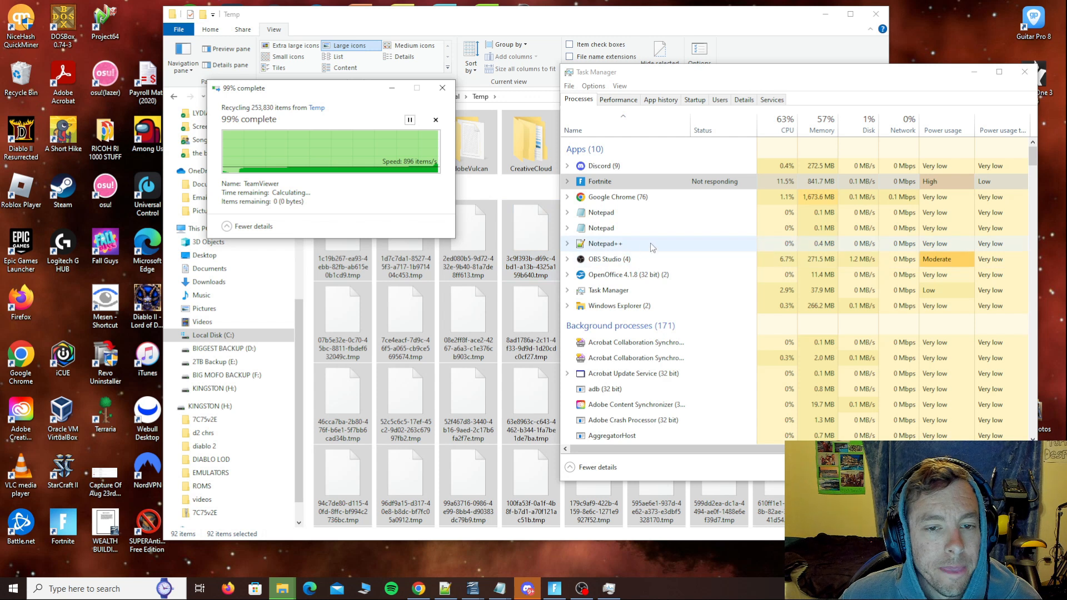
click(974, 72)
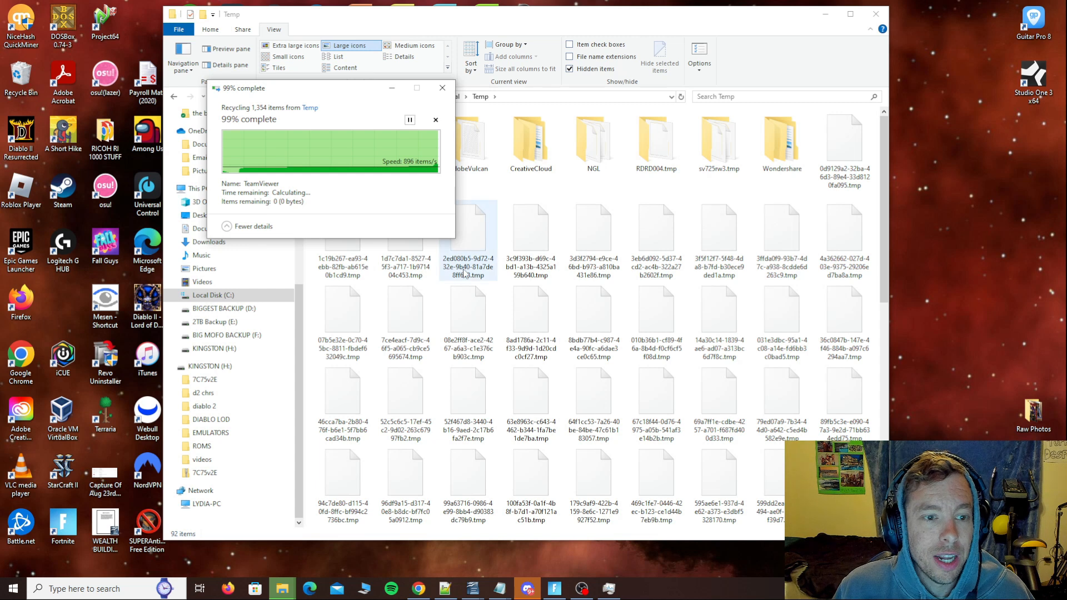
Step: Bring Task Manager back to the front and try to end the Windows Explorer task
click(610, 588)
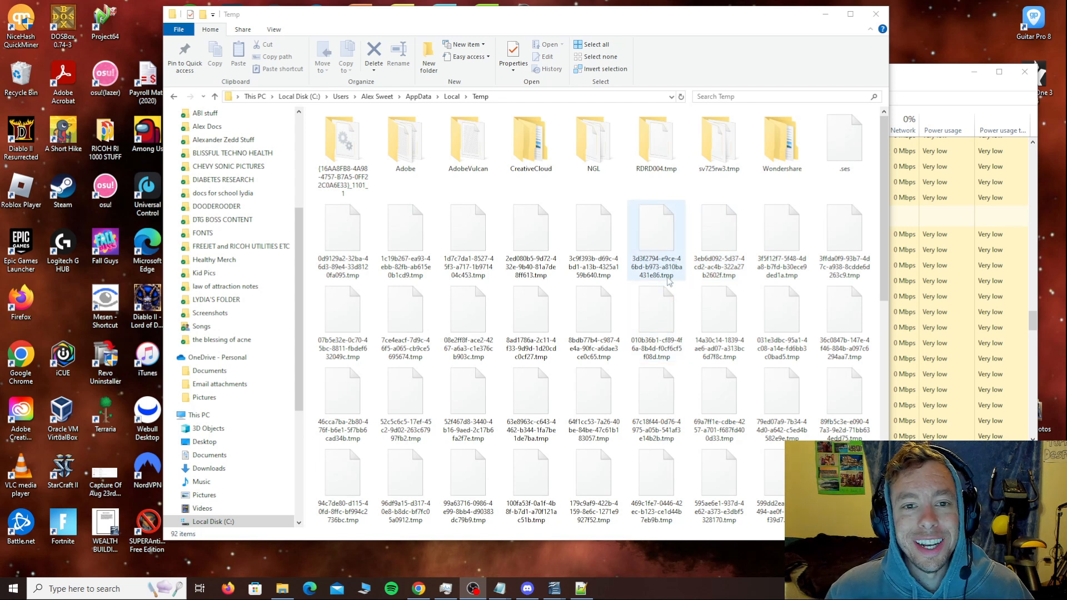
click(921, 78)
scroll(640, 250, up, 20)
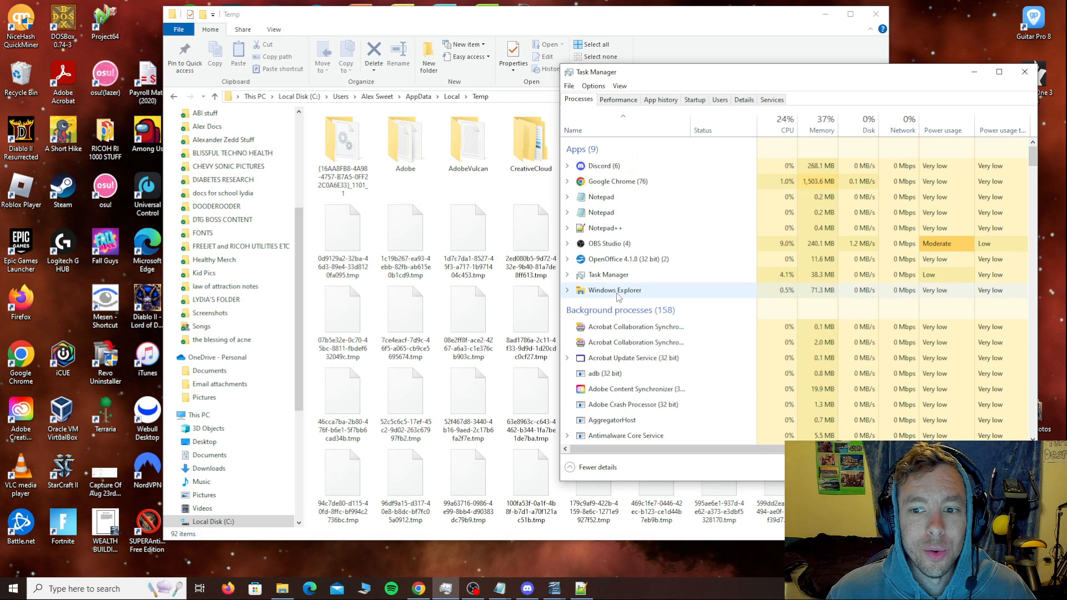
right_click(616, 291)
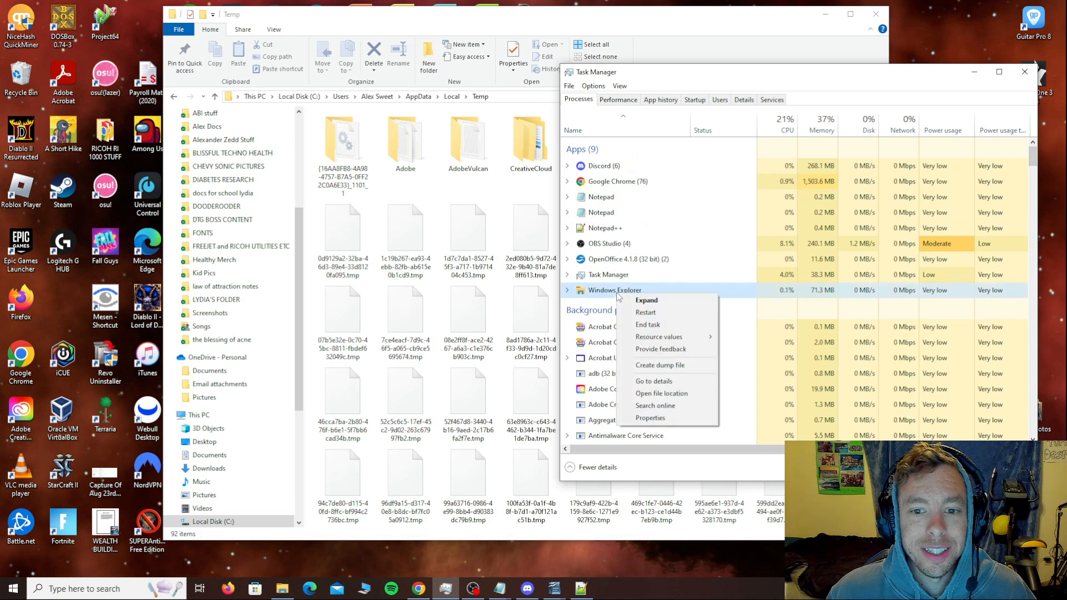
click(674, 327)
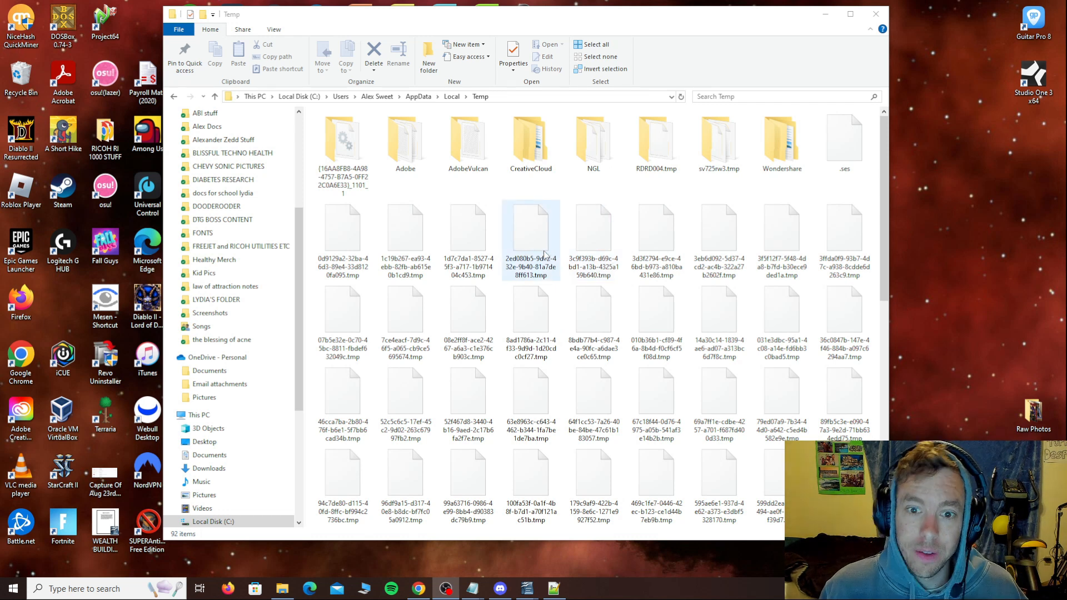
Step: Check the combined size of all items left in the Temp folder
click(646, 166)
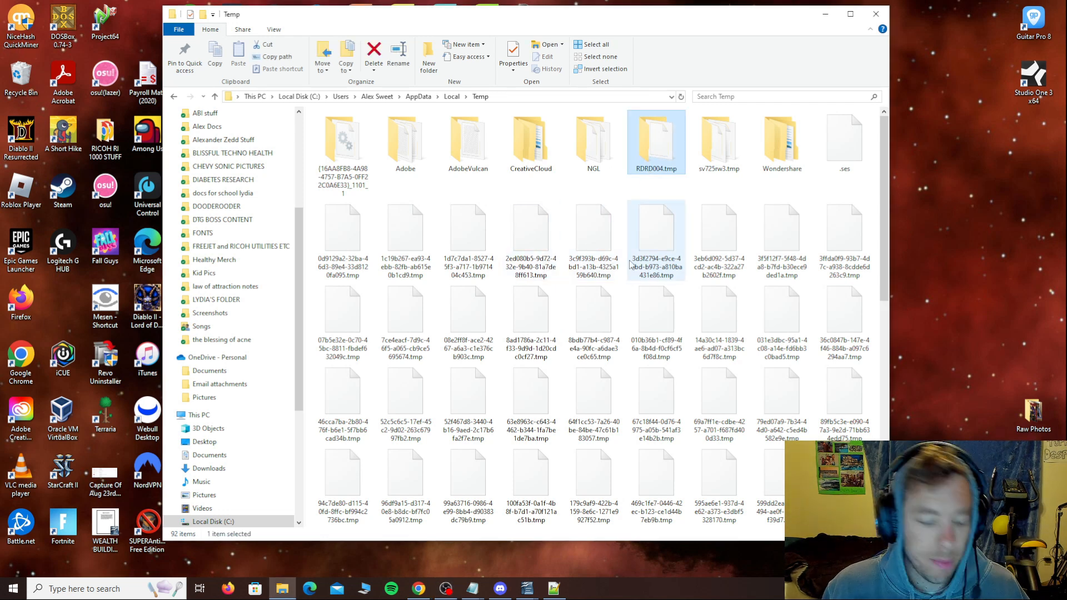
key(ctrl+a)
right_click(532, 146)
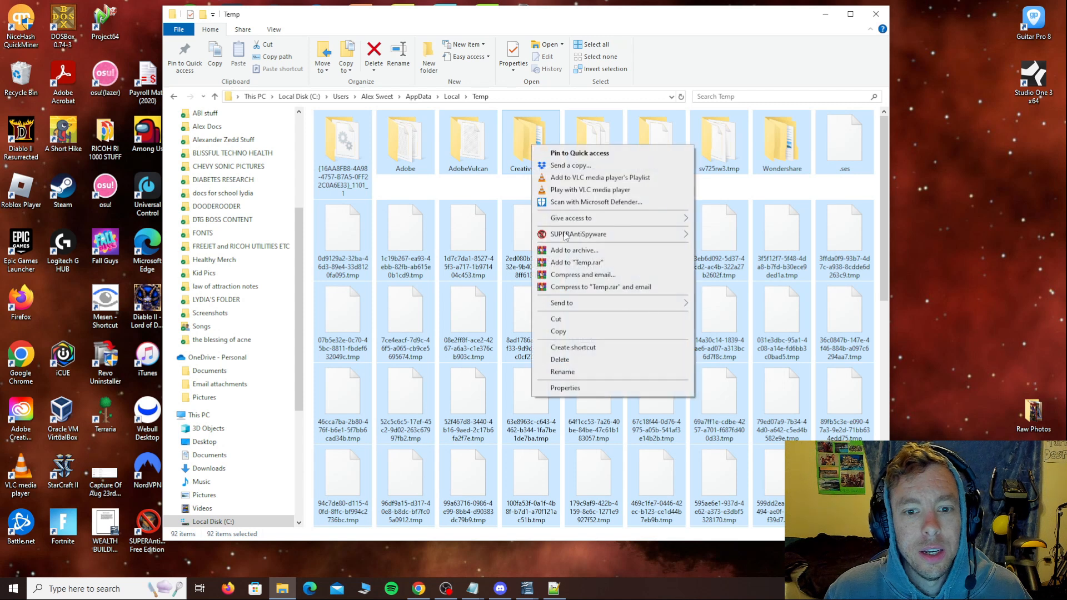
click(565, 388)
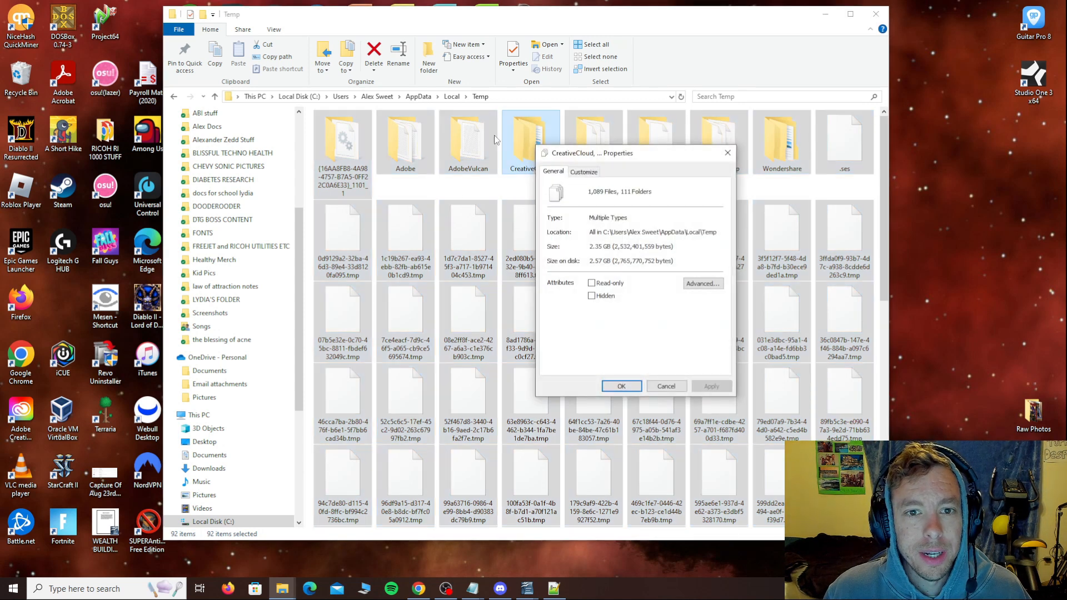
click(666, 387)
click(844, 237)
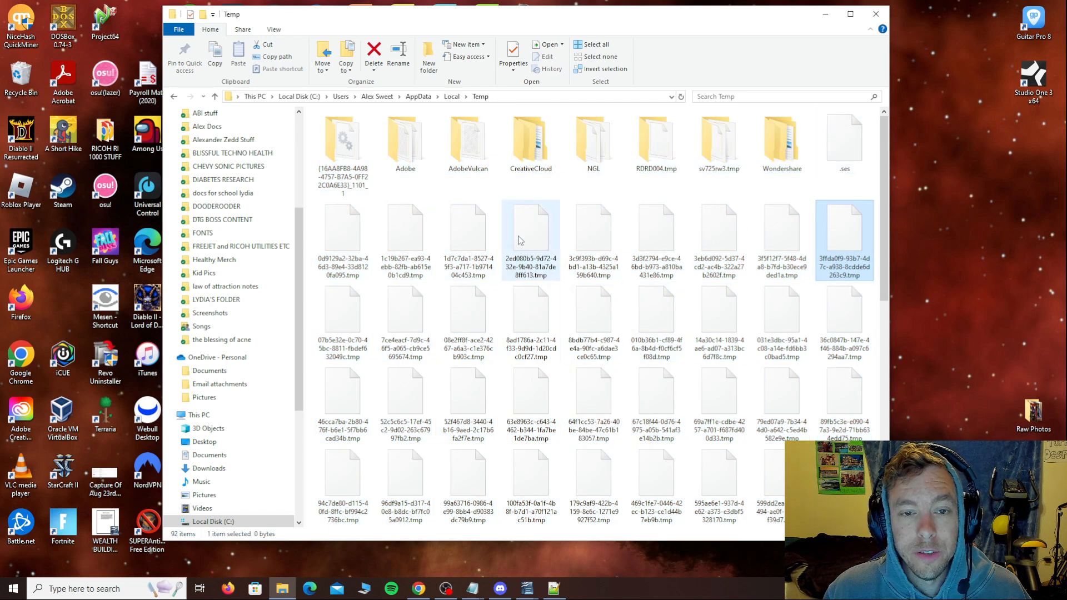
Step: Delete all the remaining items in the Temp folder, skipping every one that is in use
key(ctrl+a)
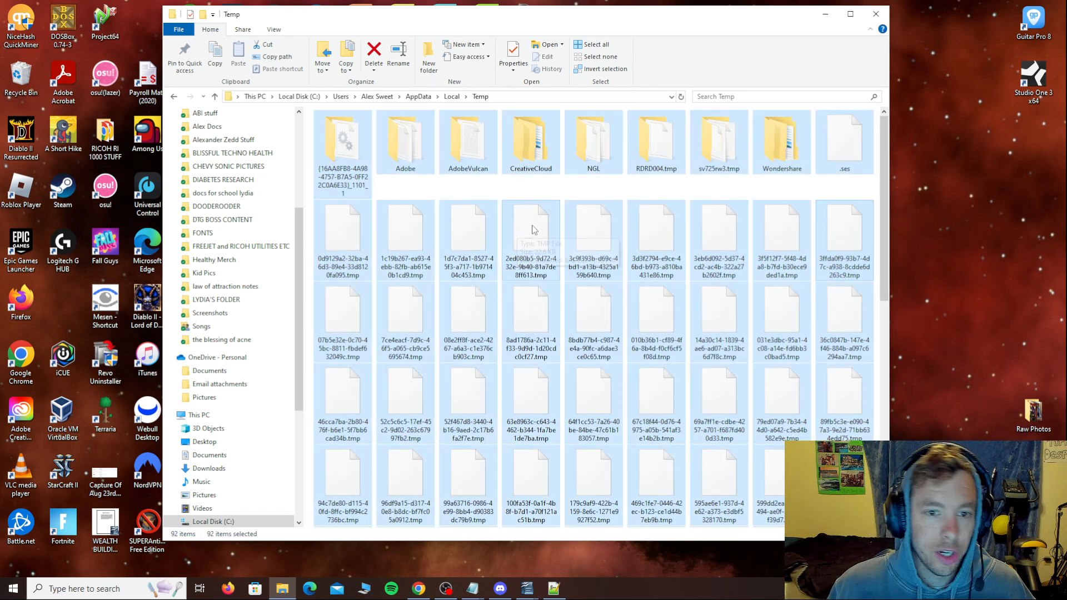
right_click(522, 151)
click(573, 370)
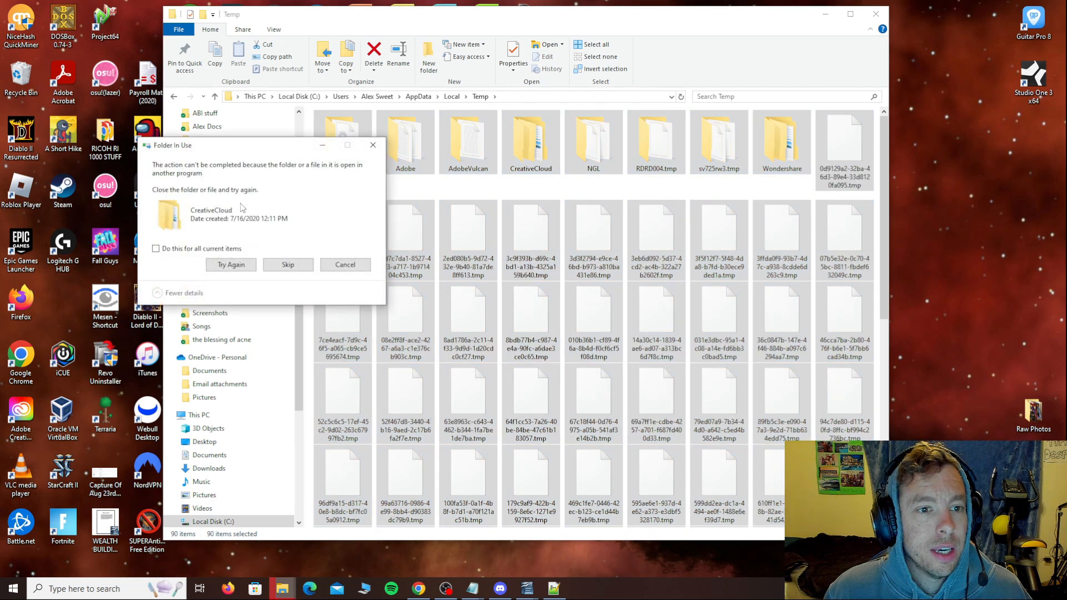
click(165, 249)
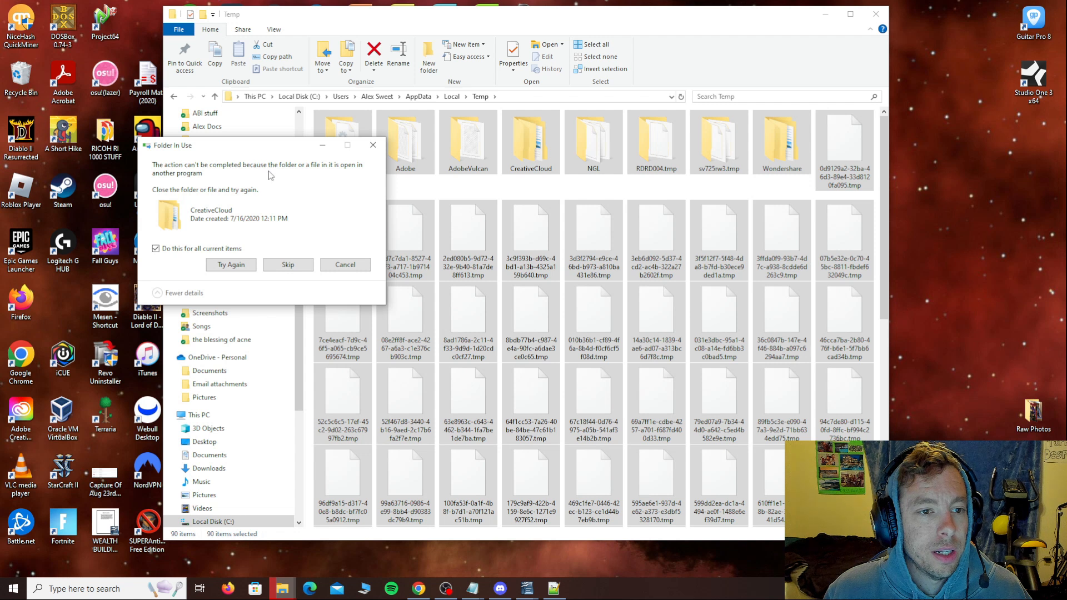
click(288, 265)
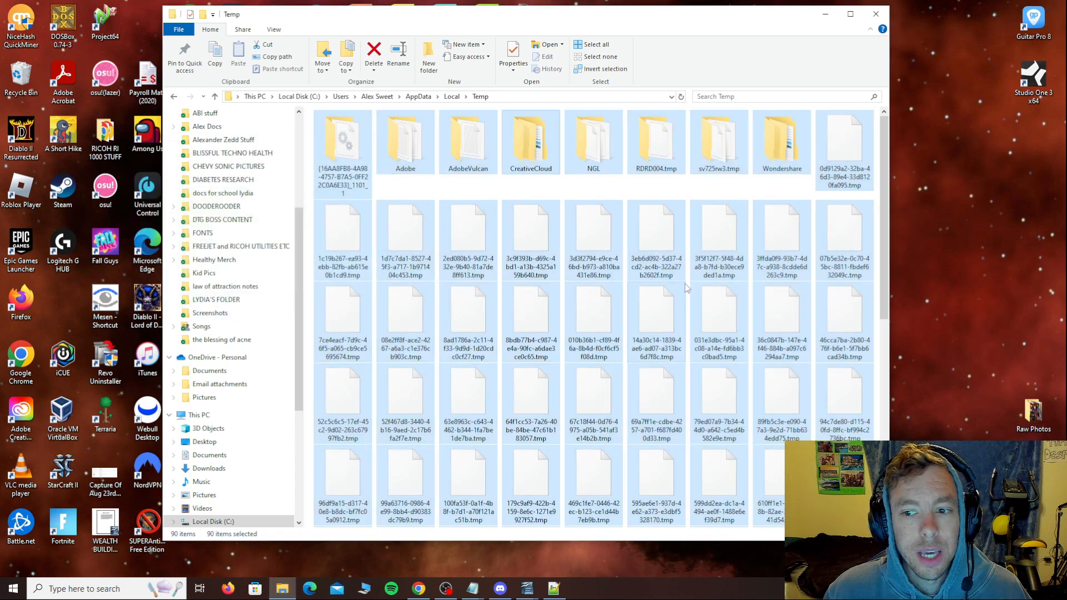
Step: Recheck the total size of the Temp folder's contents after the second deletion
click(661, 311)
key(ctrl+a)
right_click(538, 236)
click(598, 464)
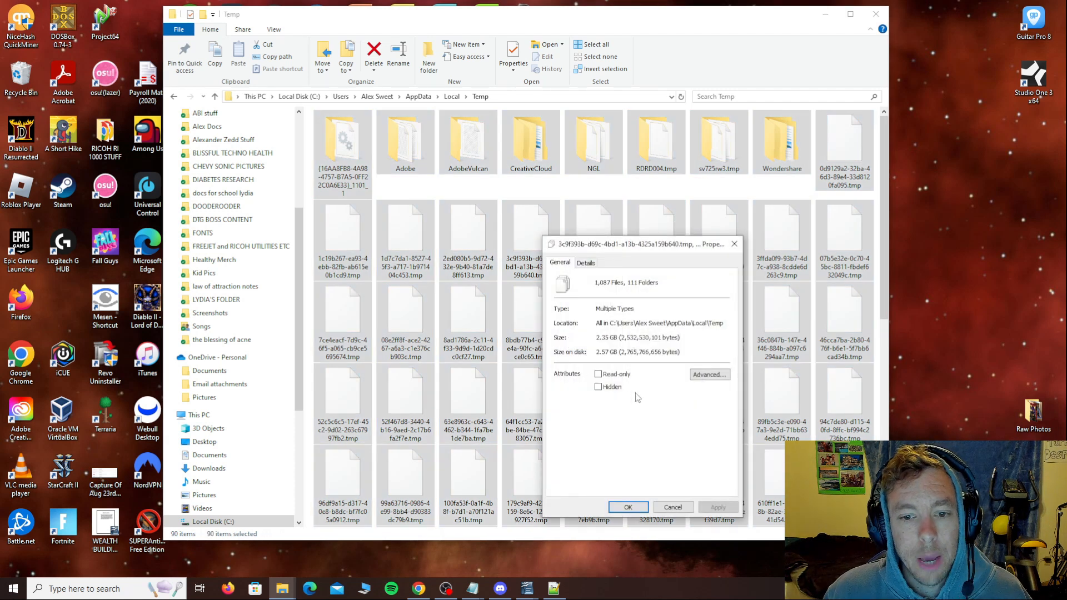
click(674, 507)
click(523, 228)
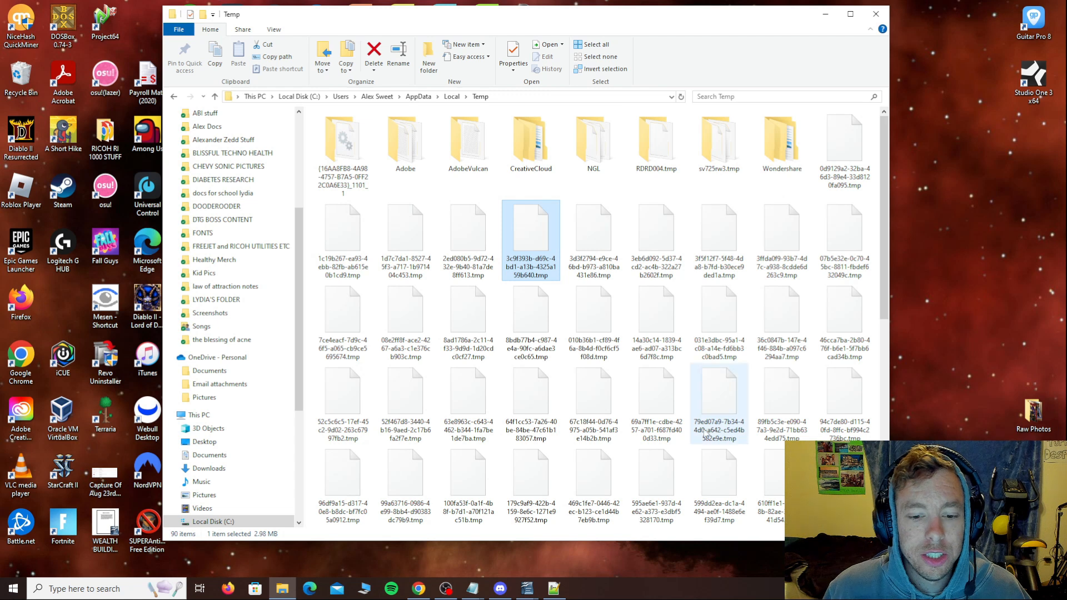
Step: Open Task Manager, view the actions available for the Windows Explorer process, and minimize Task Manager
click(607, 590)
right_click(607, 590)
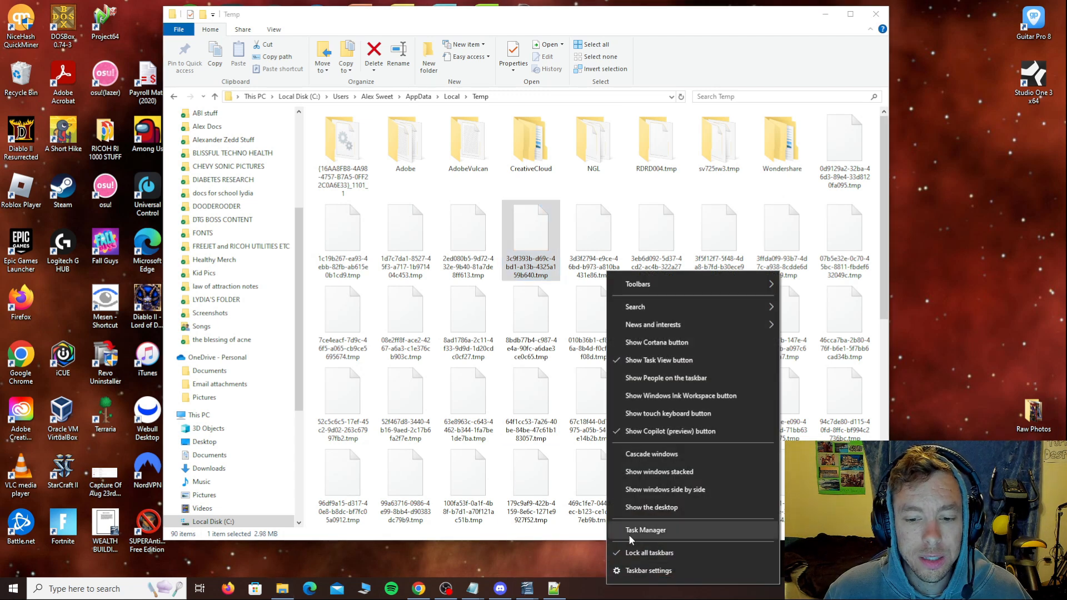
click(629, 532)
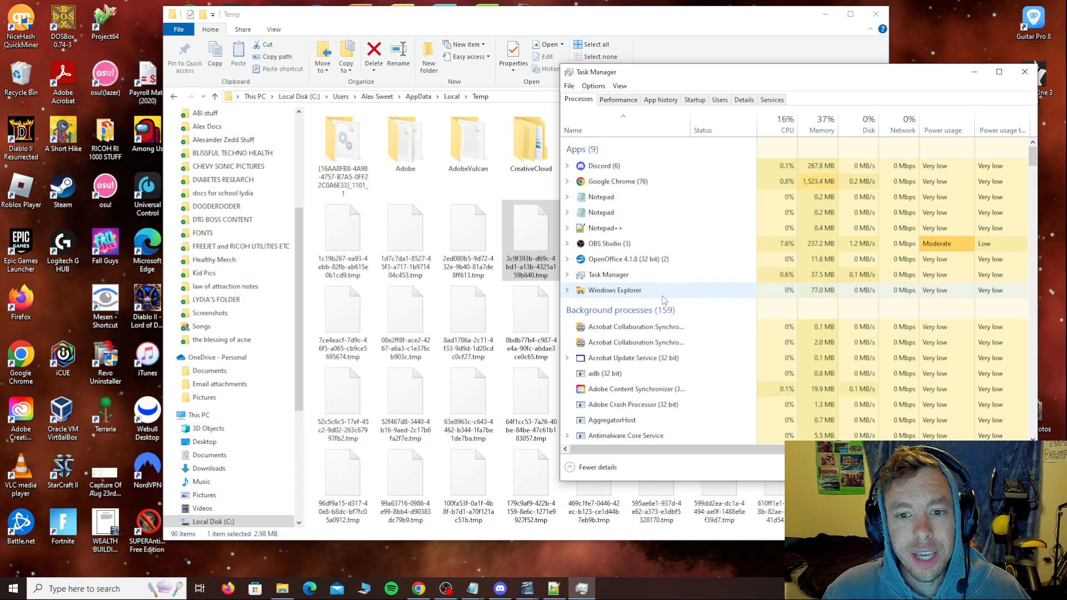
right_click(617, 294)
click(797, 96)
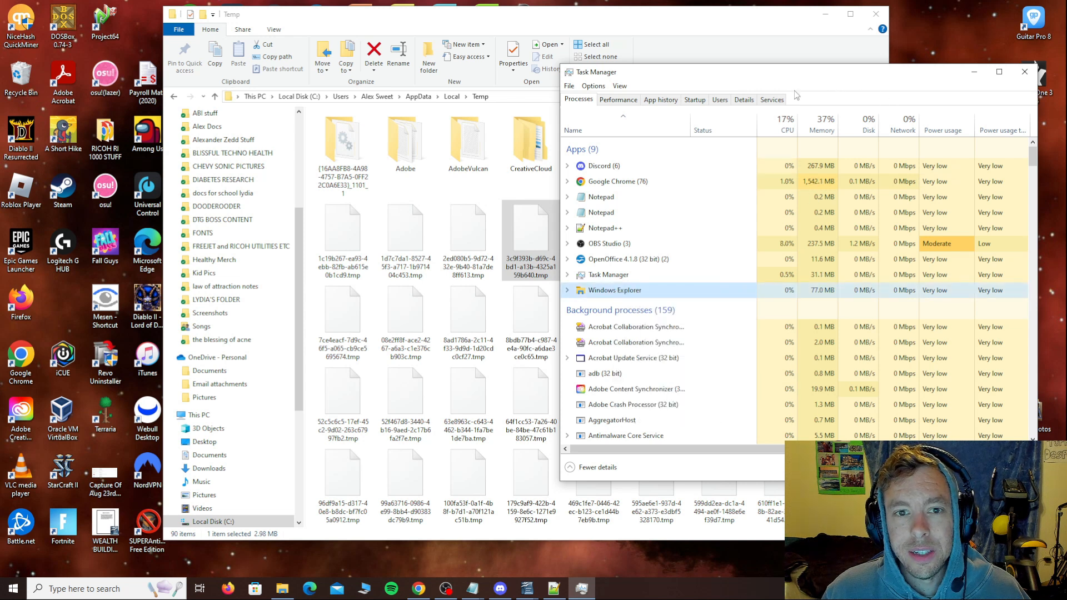
click(974, 71)
Step: Look through the files and folders remaining in the Temp folder and close the Explorer window
scroll(688, 278, down, 5)
scroll(687, 278, up, 5)
scroll(556, 261, down, 5)
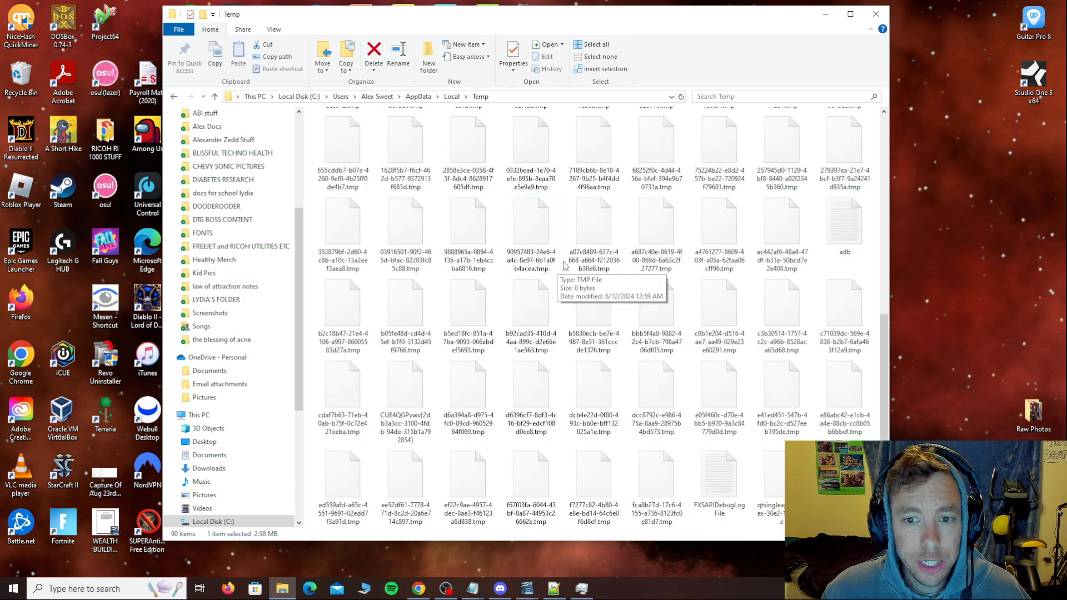
scroll(762, 442, up, 5)
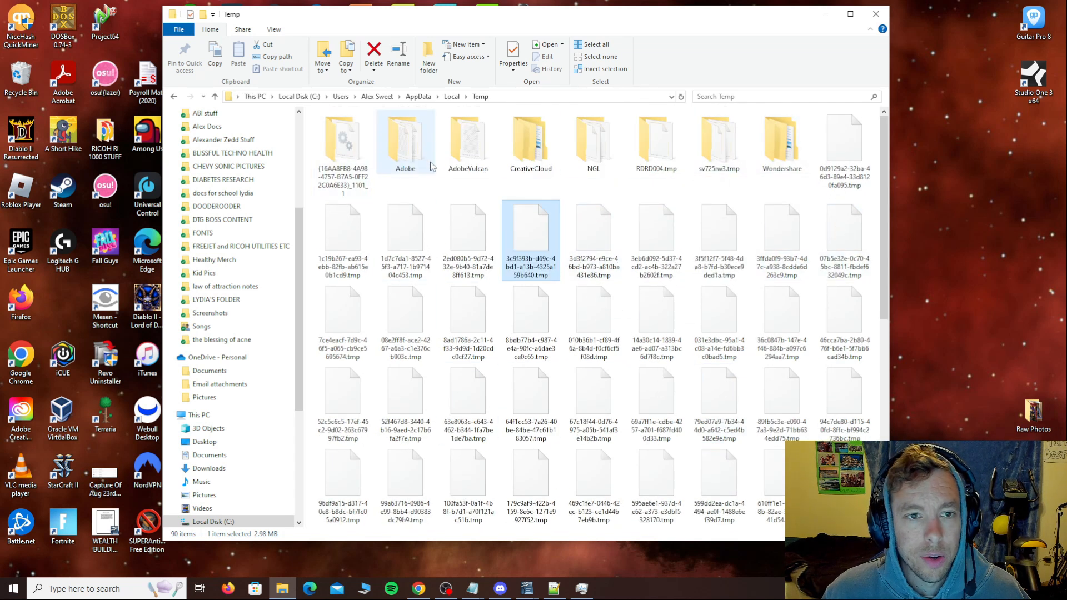
scroll(556, 261, down, 5)
scroll(600, 305, up, 5)
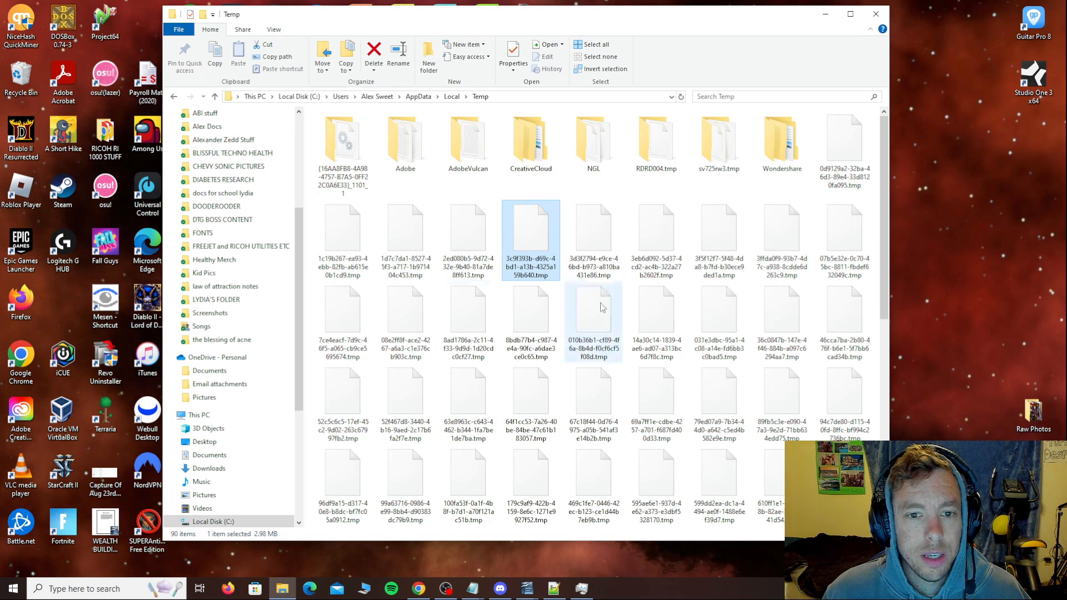
scroll(611, 311, down, 5)
scroll(622, 315, up, 5)
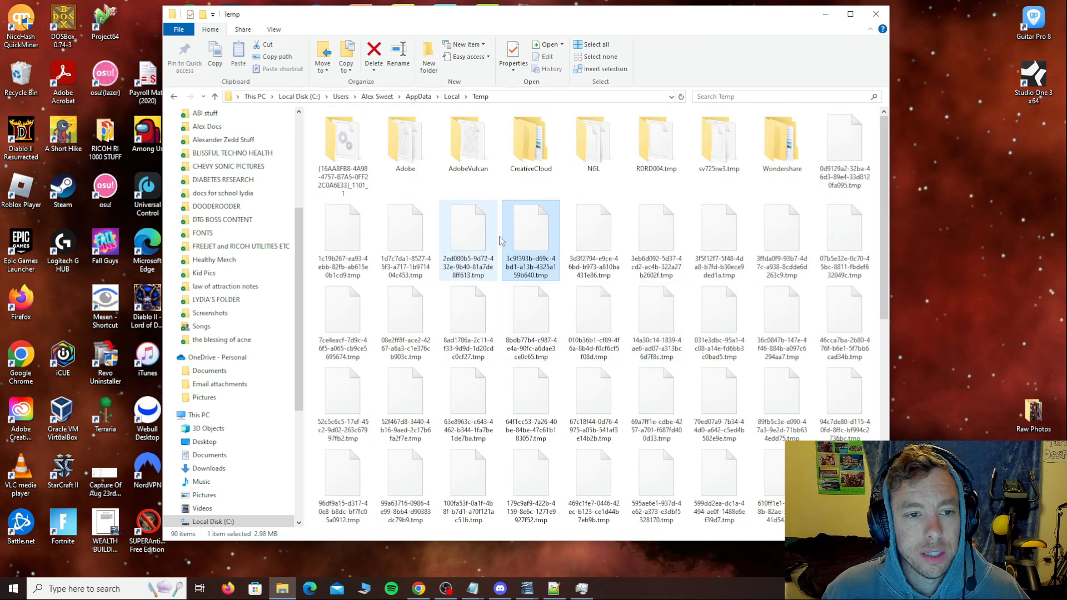
click(876, 14)
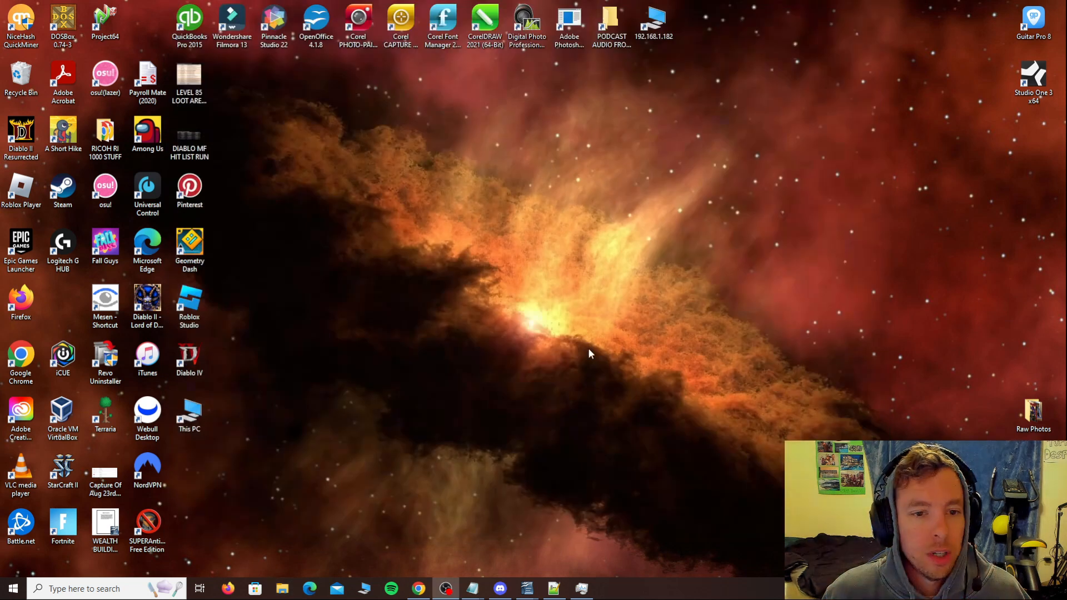
Step: Open the system's About page and check the processor and installed RAM under the device specifications
right_click(13, 589)
click(377, 379)
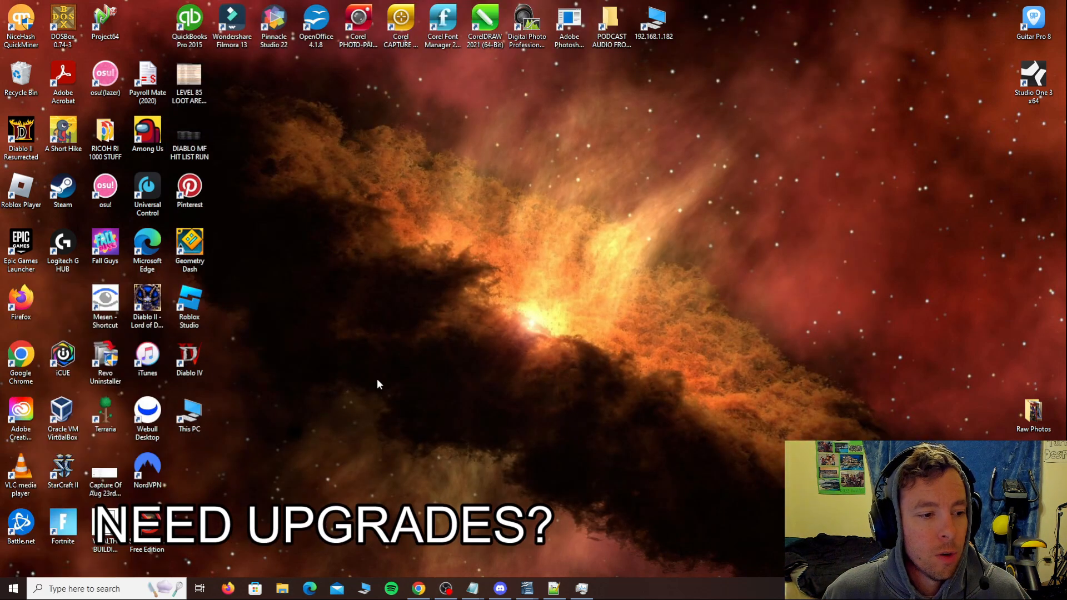
right_click(13, 589)
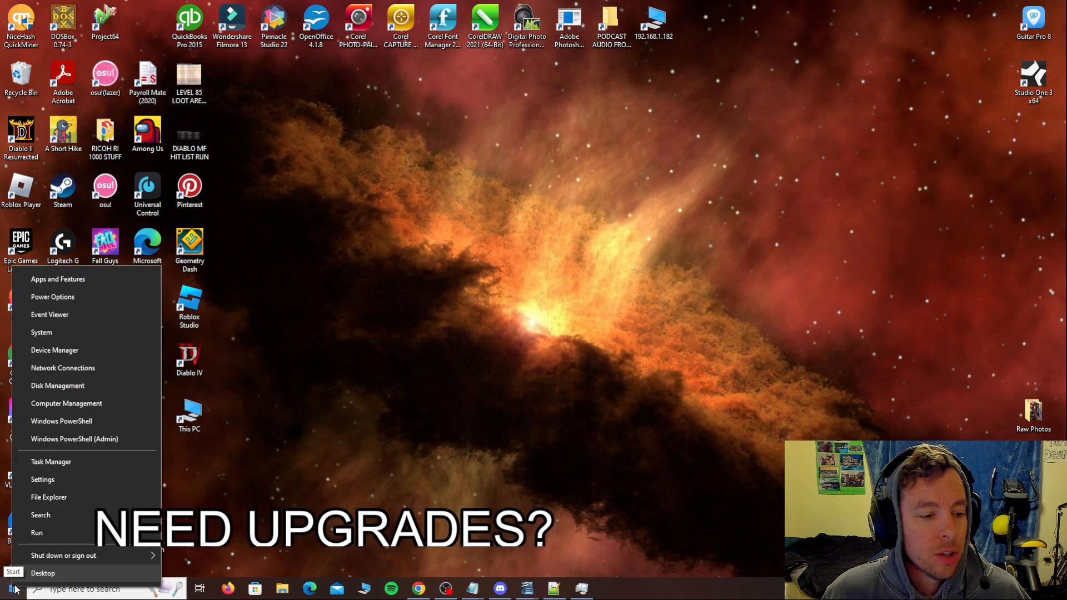
click(46, 335)
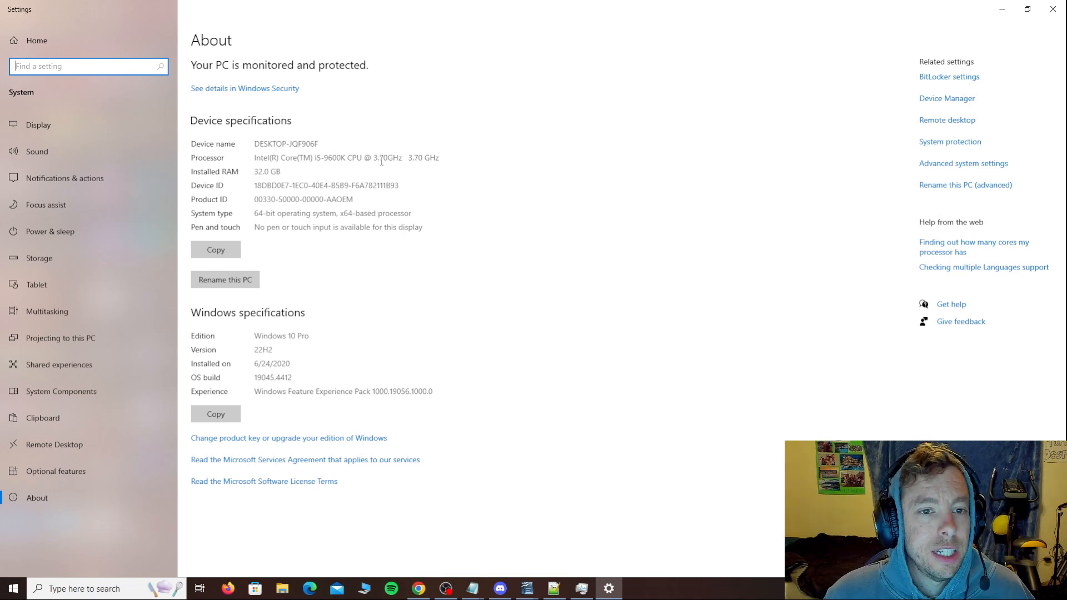
drag(257, 174, 289, 173)
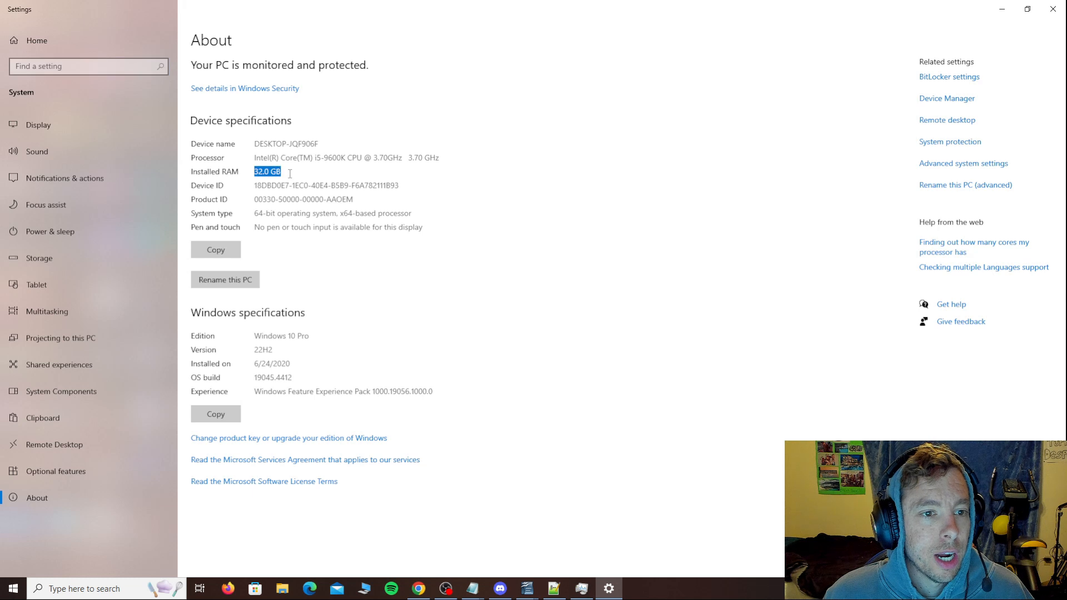
click(473, 211)
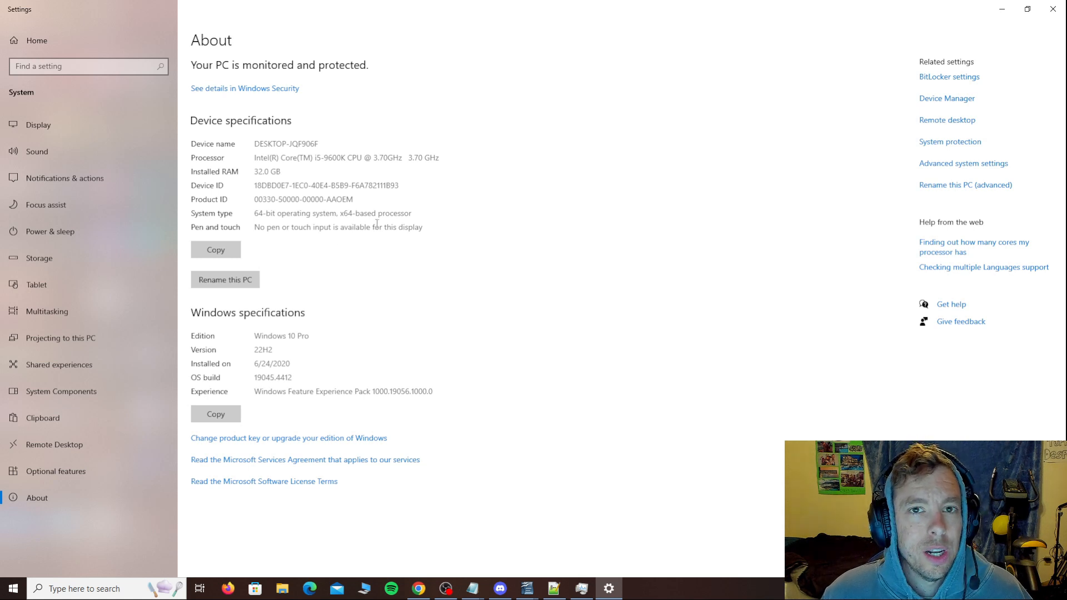
Step: Check the CPU and memory usage of running processes in Task Manager, minimize it, and close the Settings window
right_click(657, 595)
click(702, 536)
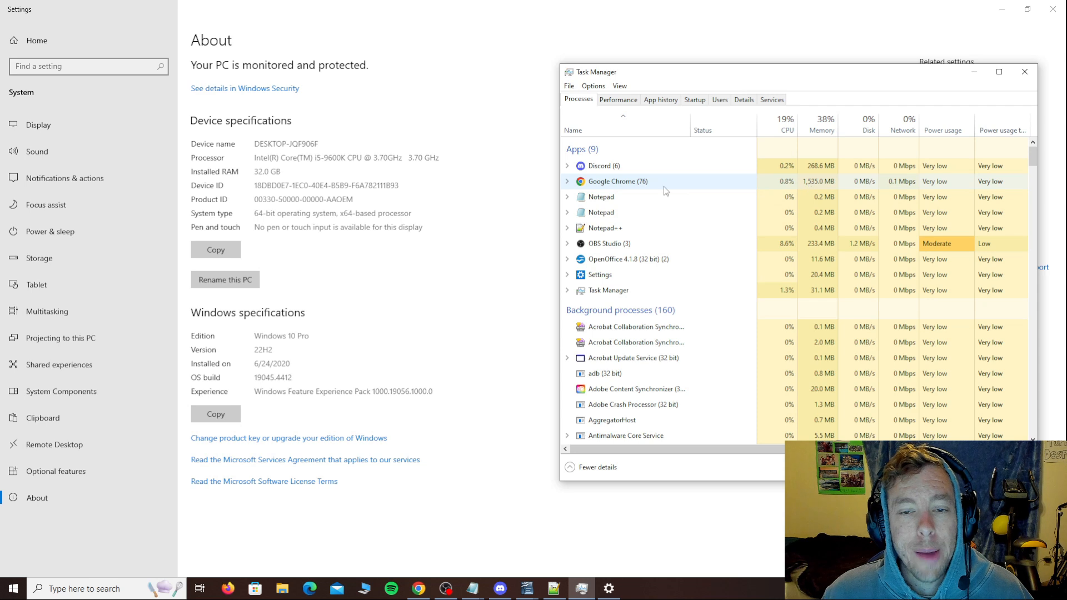
click(974, 72)
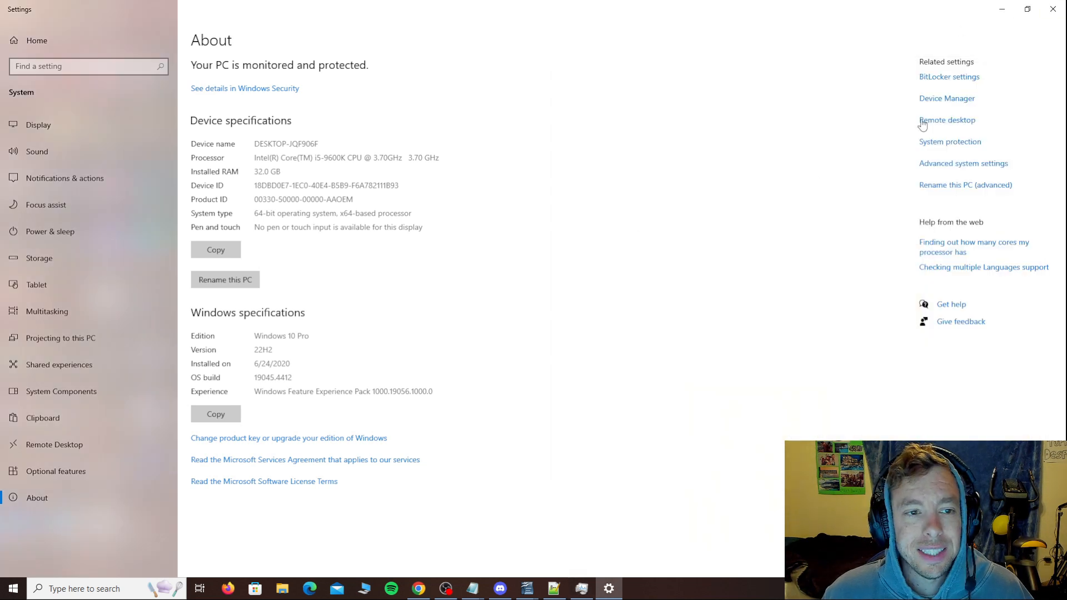
click(1055, 10)
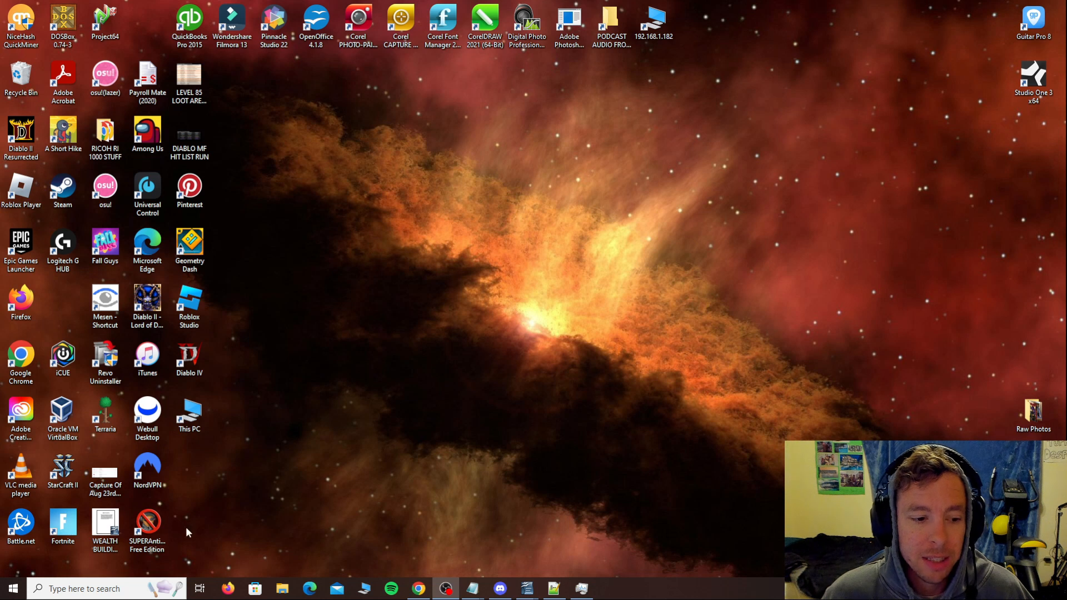
click(149, 527)
click(328, 508)
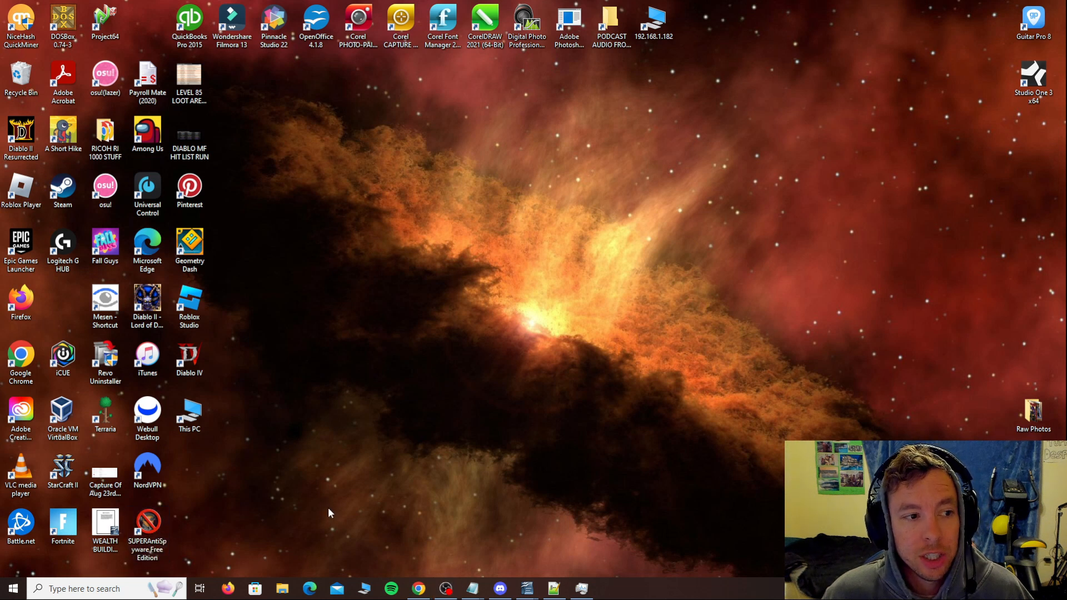